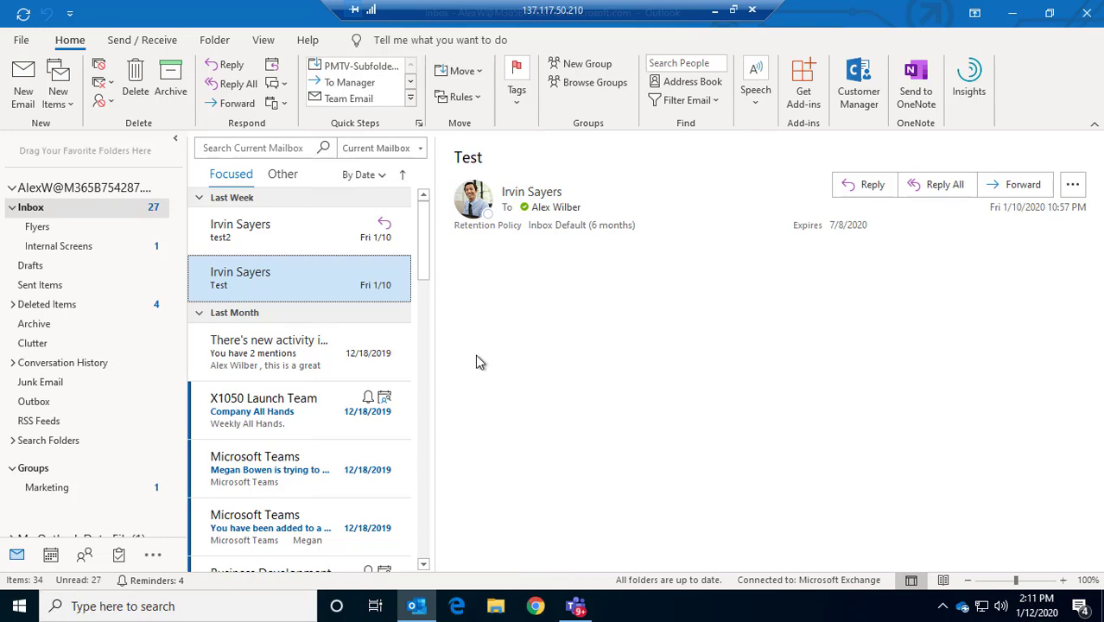
Open the empty Flyers subfolder of the Inbox, then bring up and dismiss the Inbox folder menu
click(38, 228)
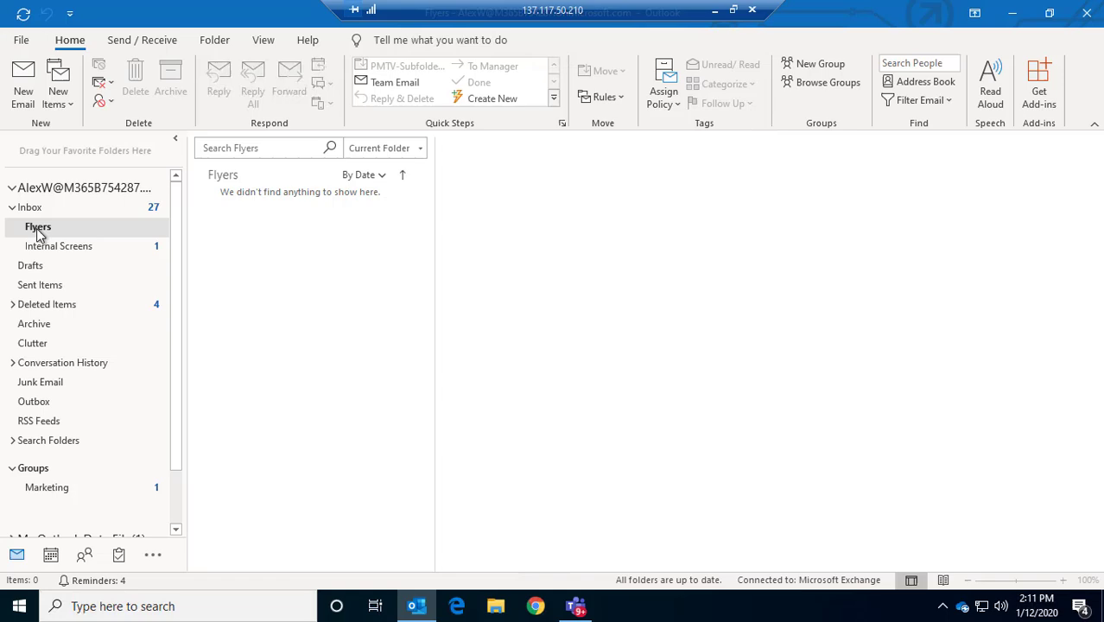
right_click(33, 209)
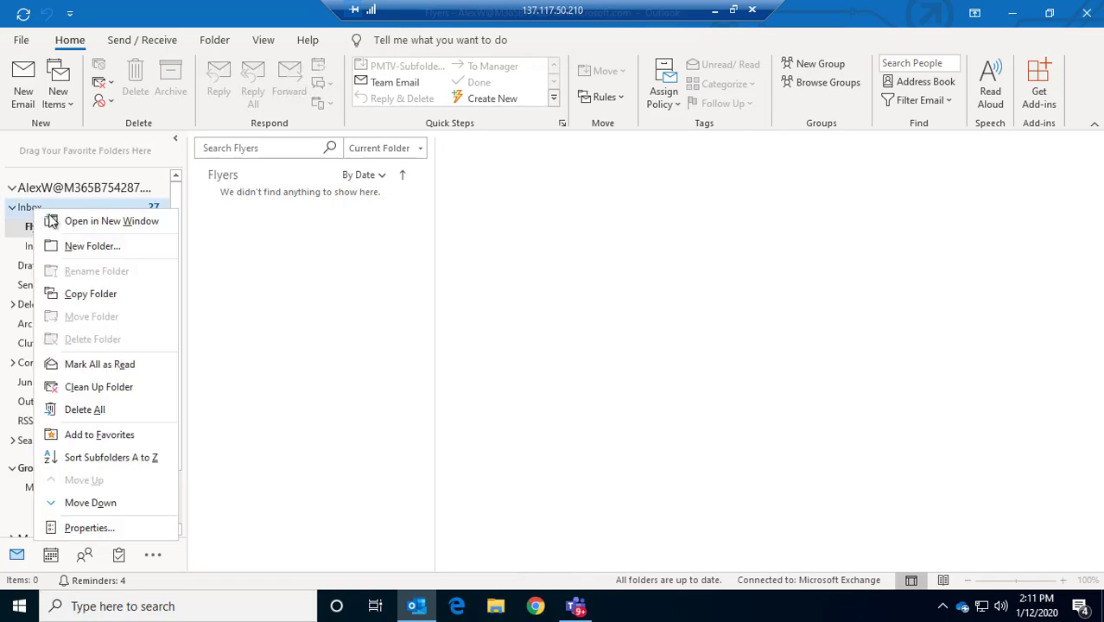
click(346, 269)
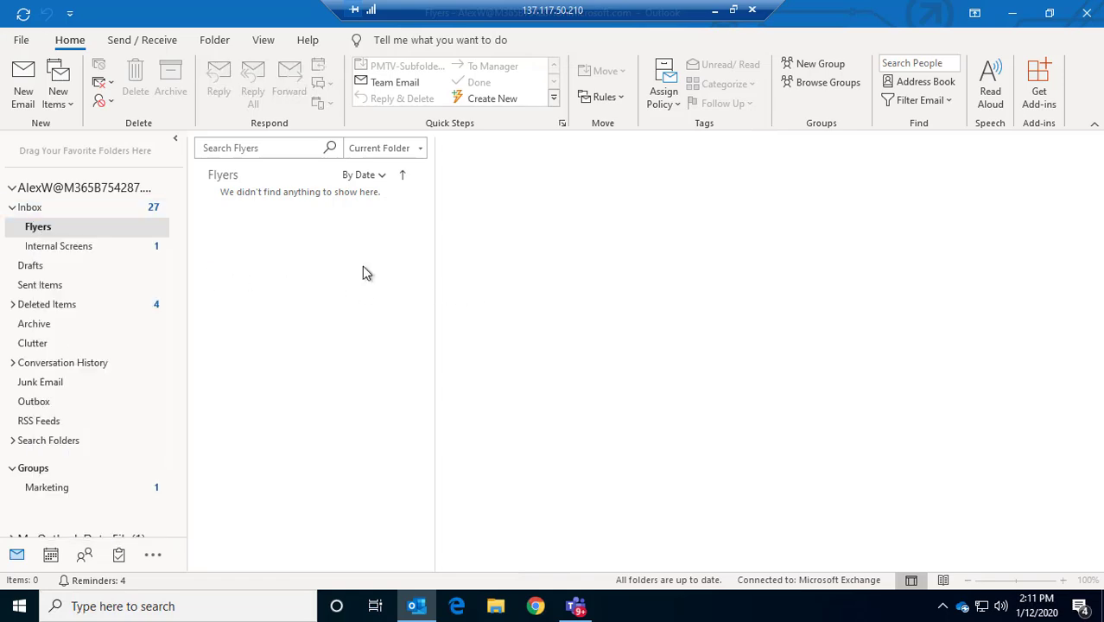
Add the project manager from the address book to the Flyers folder's permissions
right_click(44, 228)
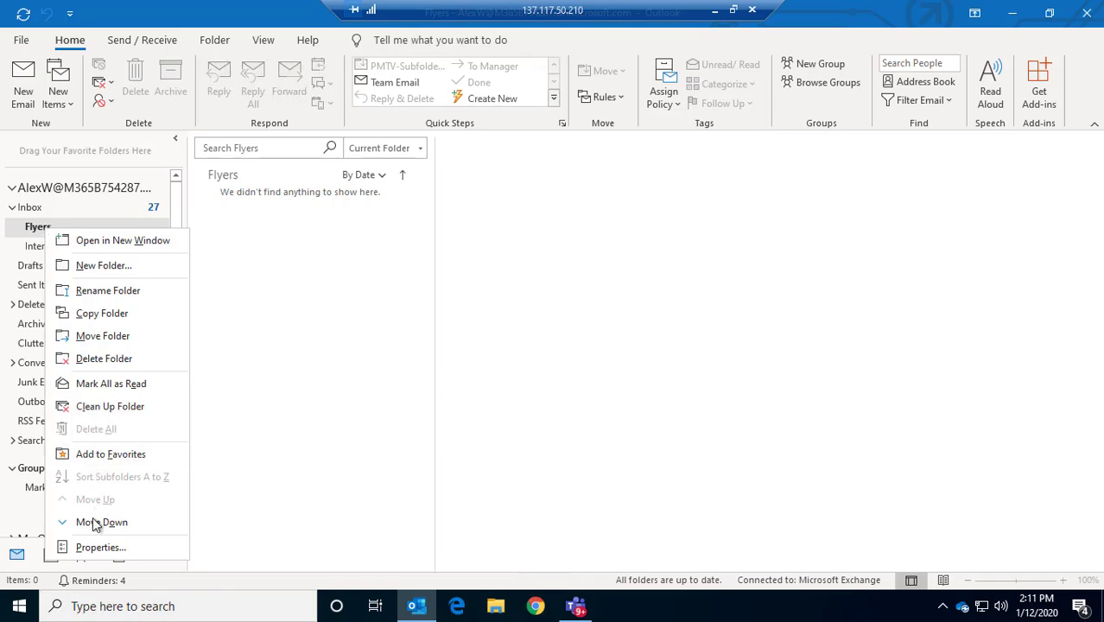
click(92, 546)
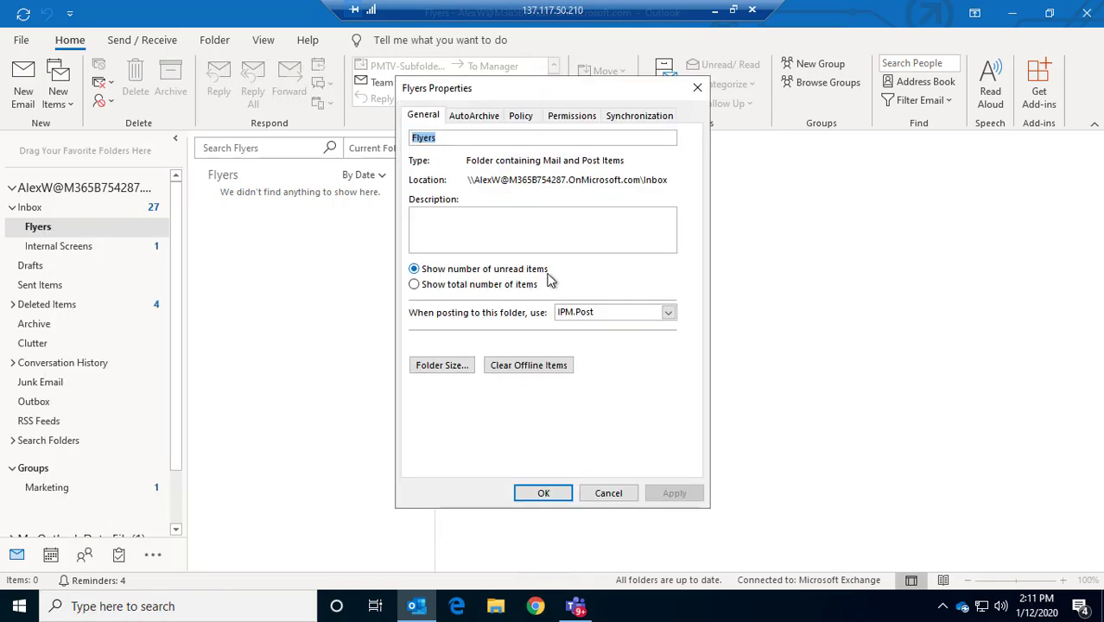
click(563, 121)
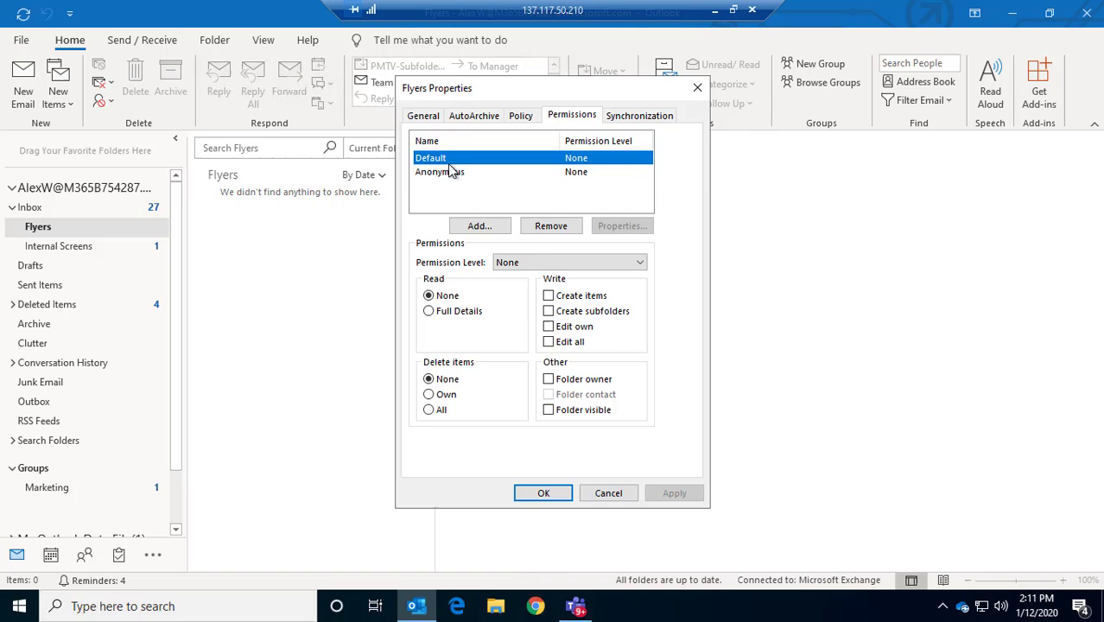
click(481, 226)
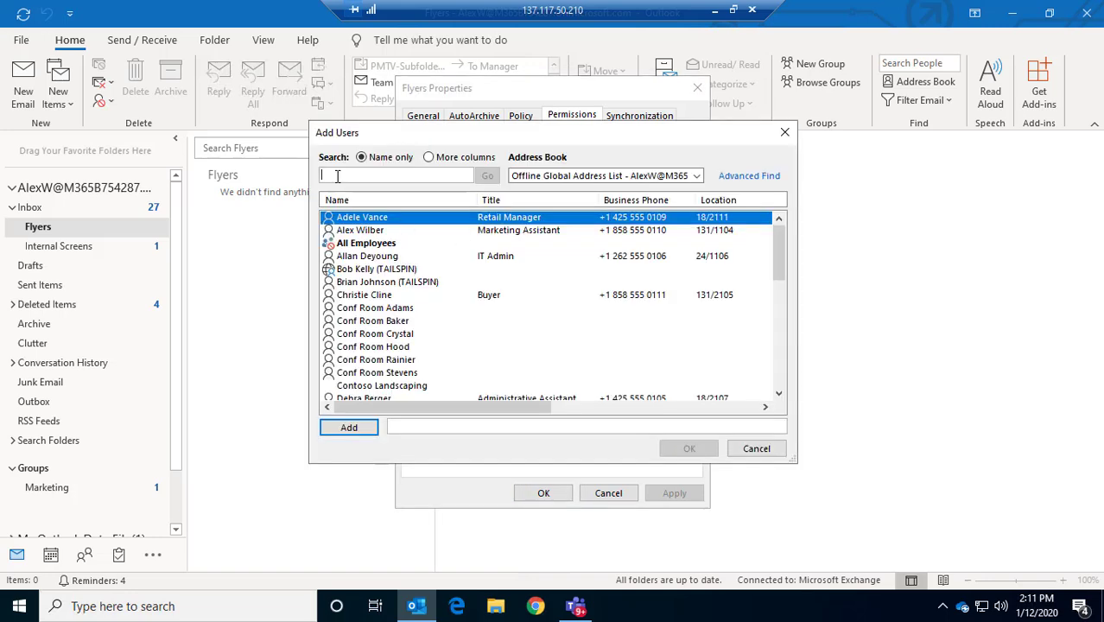
text(irvins)
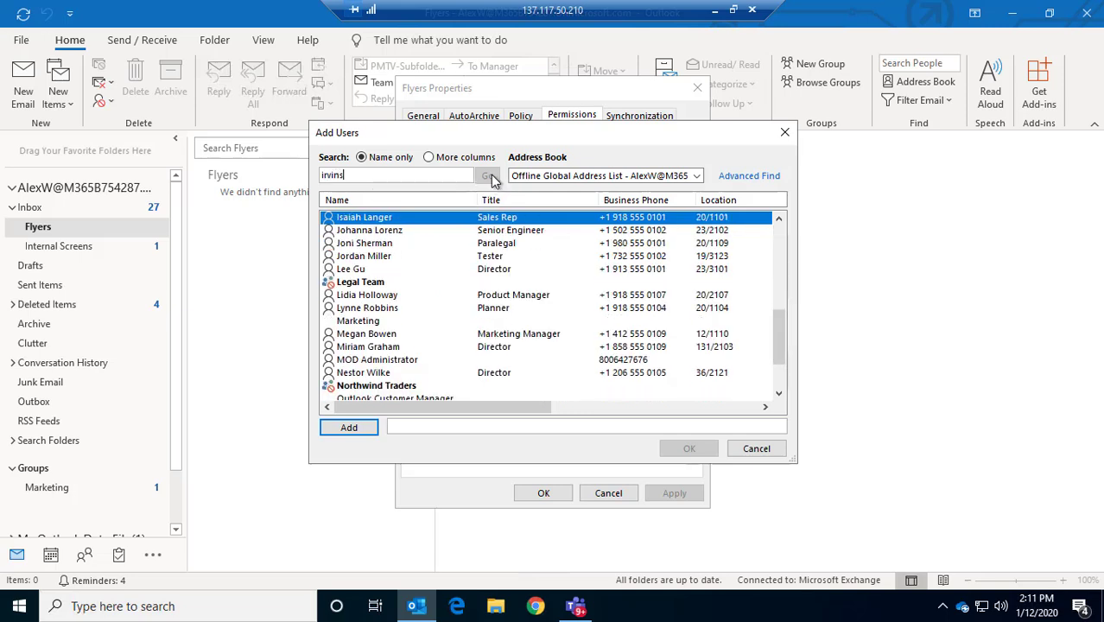
scroll(402, 237, up, 1)
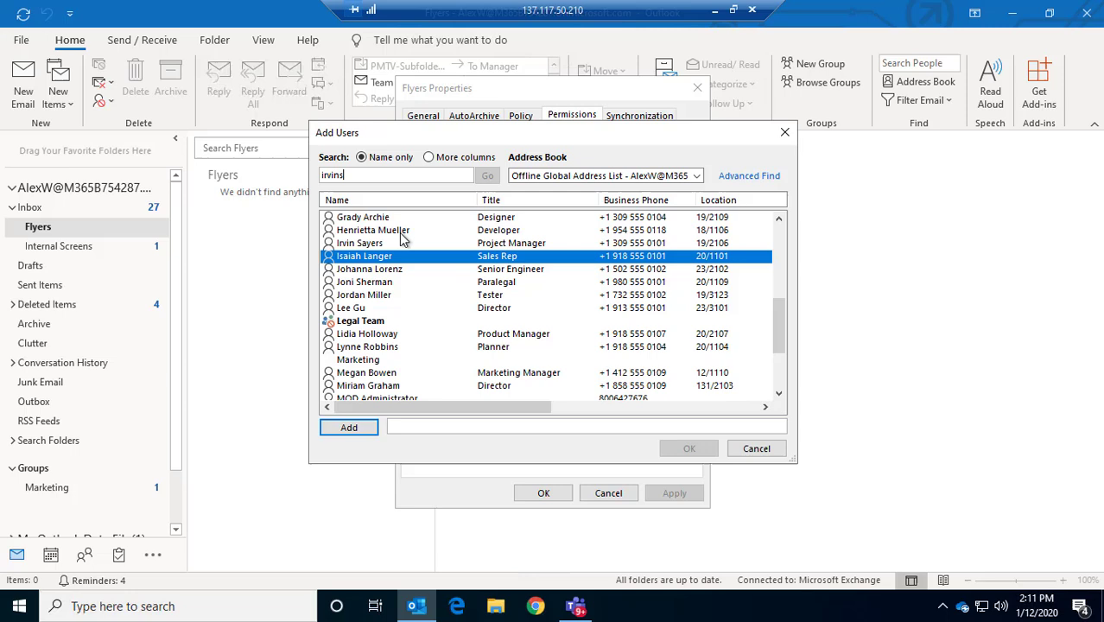
click(383, 246)
click(349, 427)
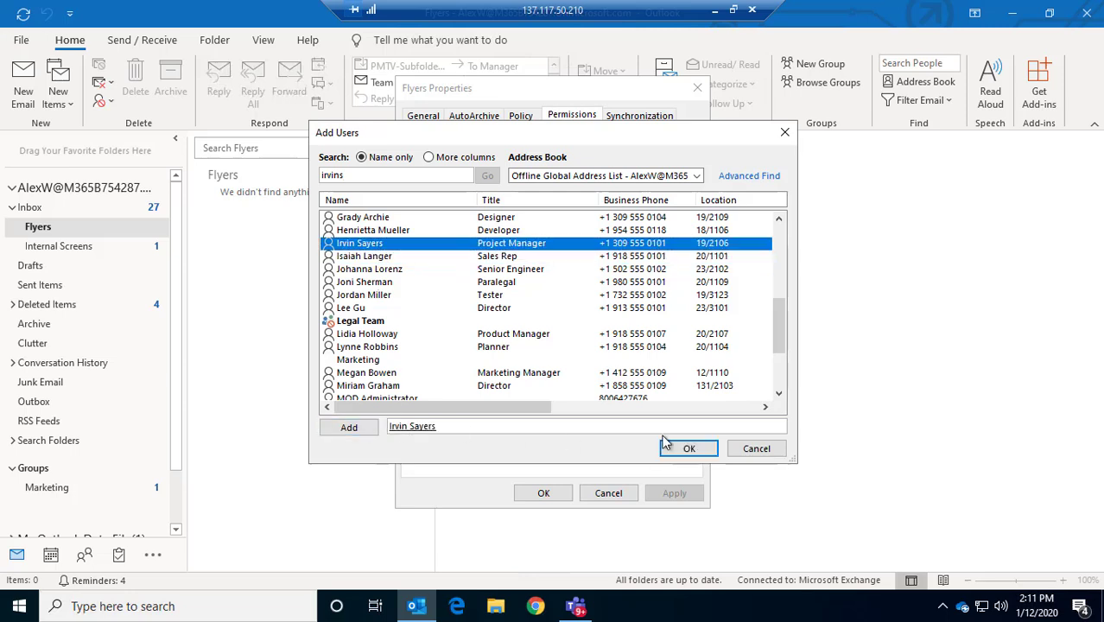
click(685, 449)
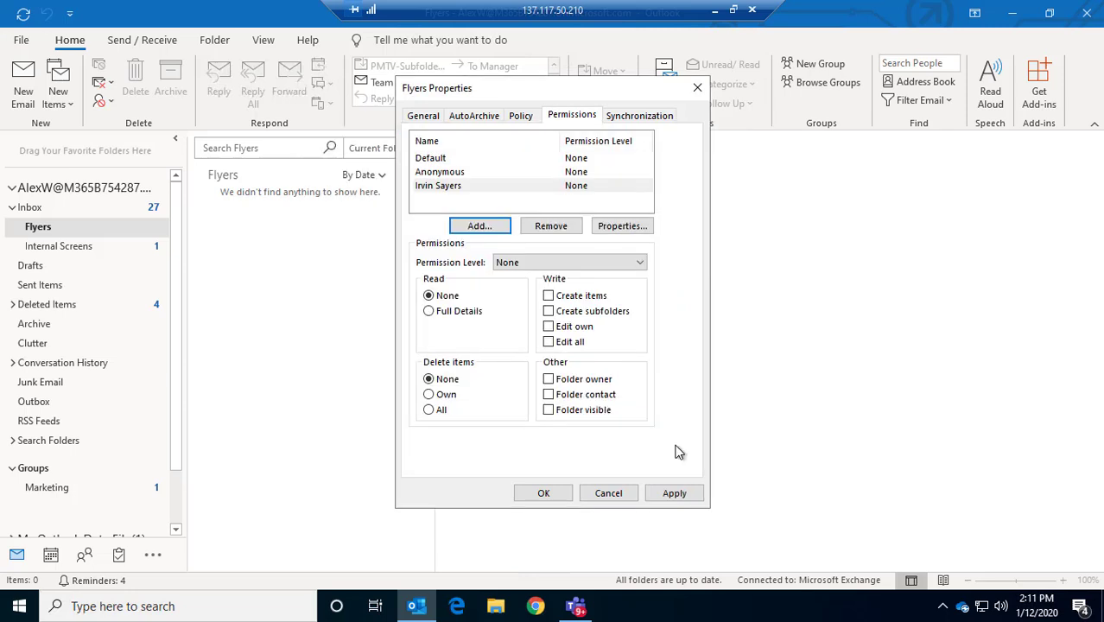
Give the project manager the Author permission level on Flyers and save
click(615, 262)
click(545, 319)
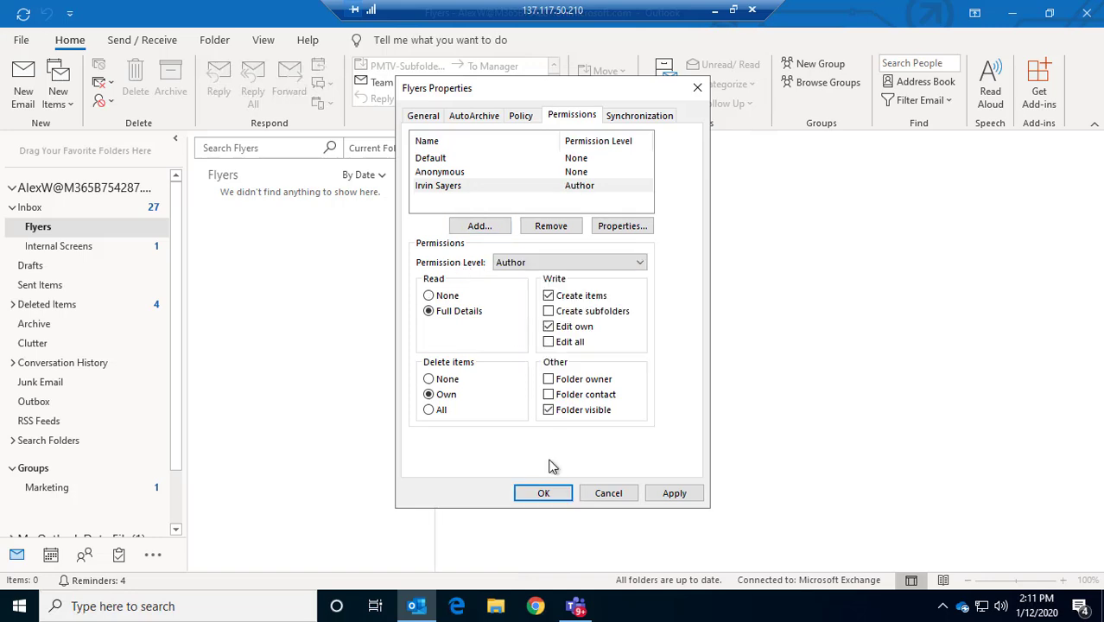
click(673, 492)
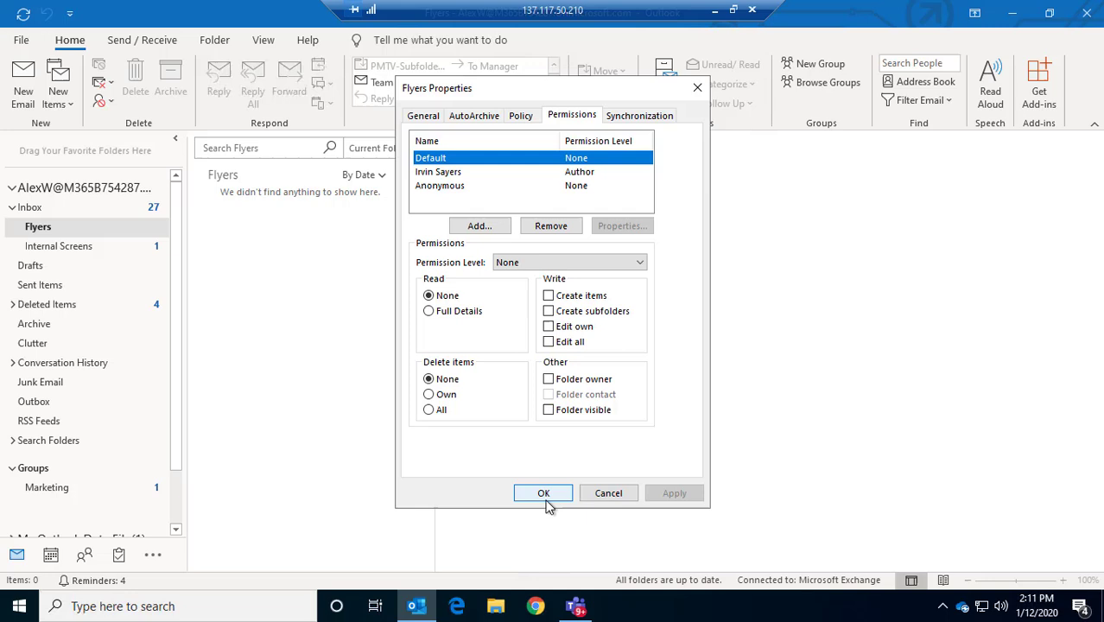
click(540, 493)
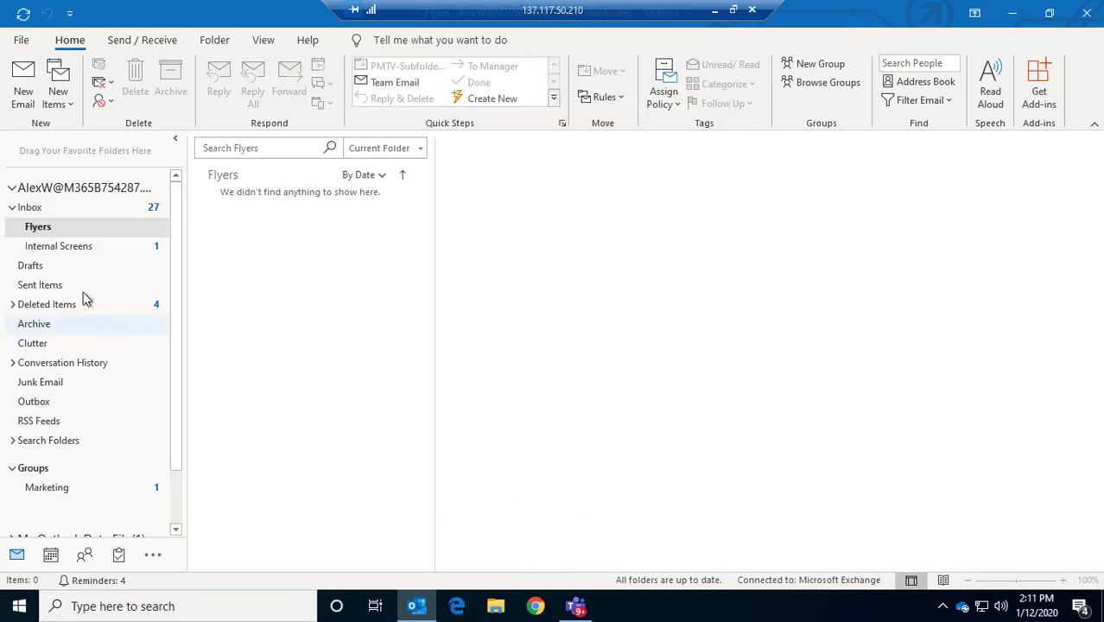
Remove the project manager's entry from the Inbox folder permissions and save the change
click(39, 210)
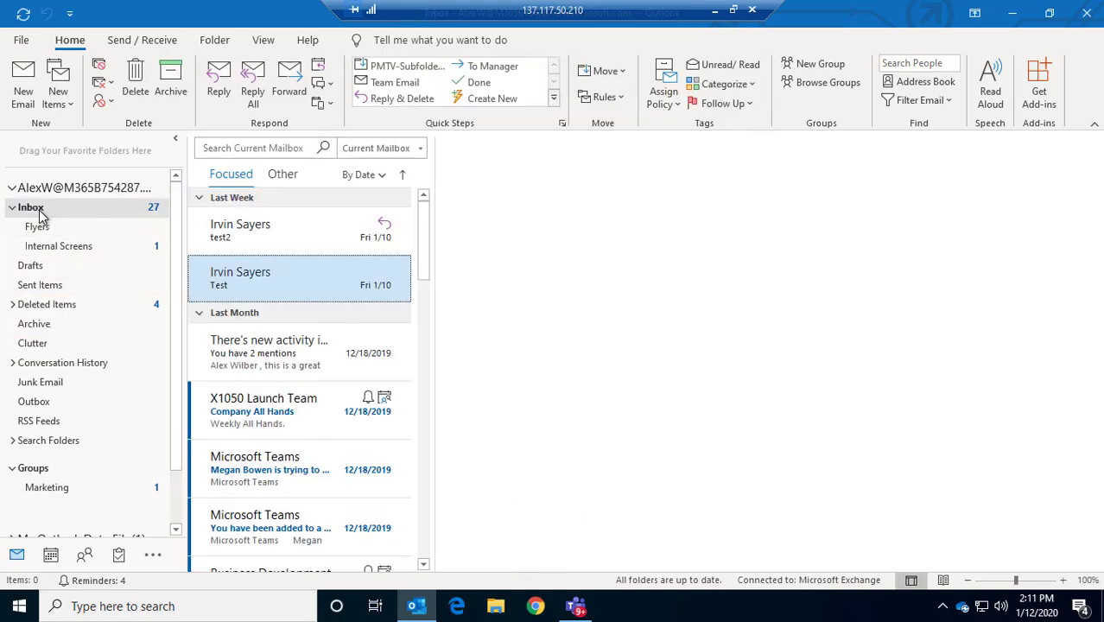
right_click(39, 212)
click(95, 528)
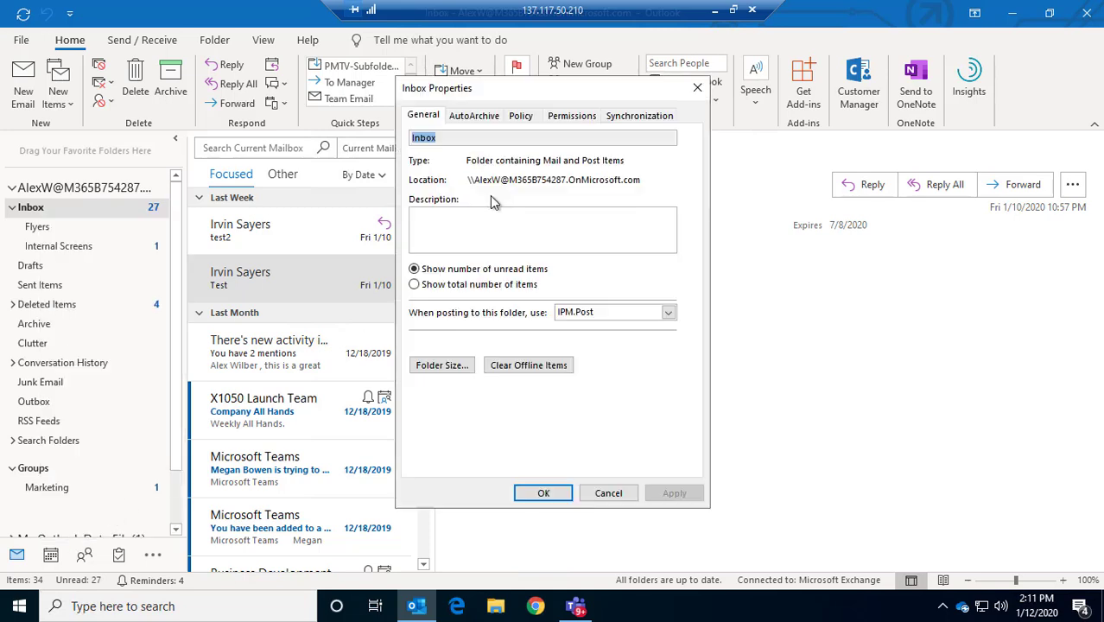
click(522, 118)
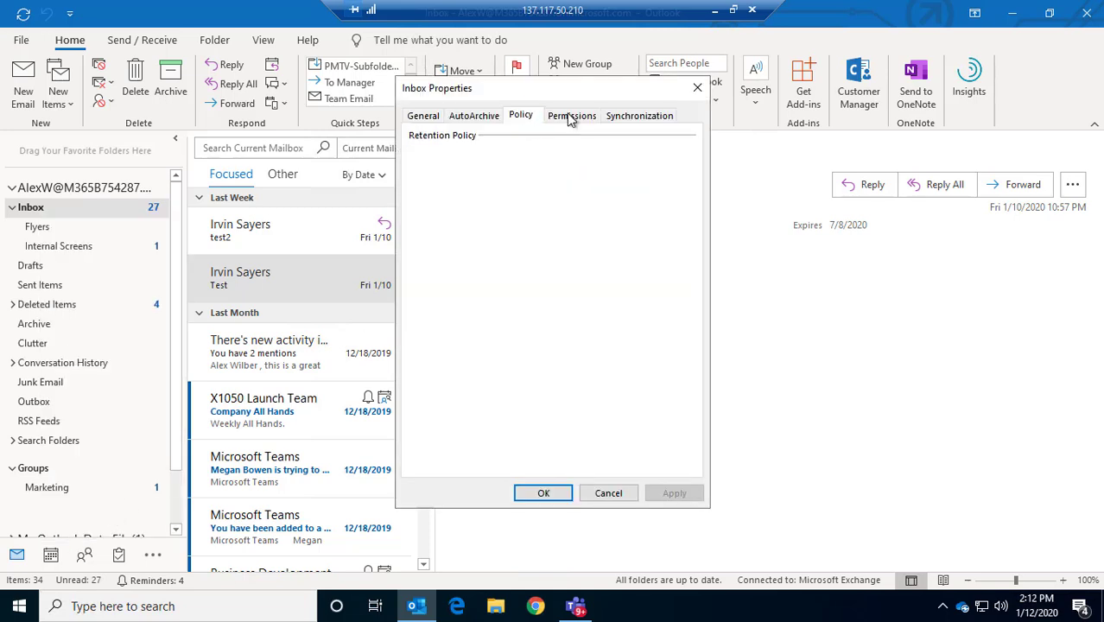
click(570, 118)
click(439, 171)
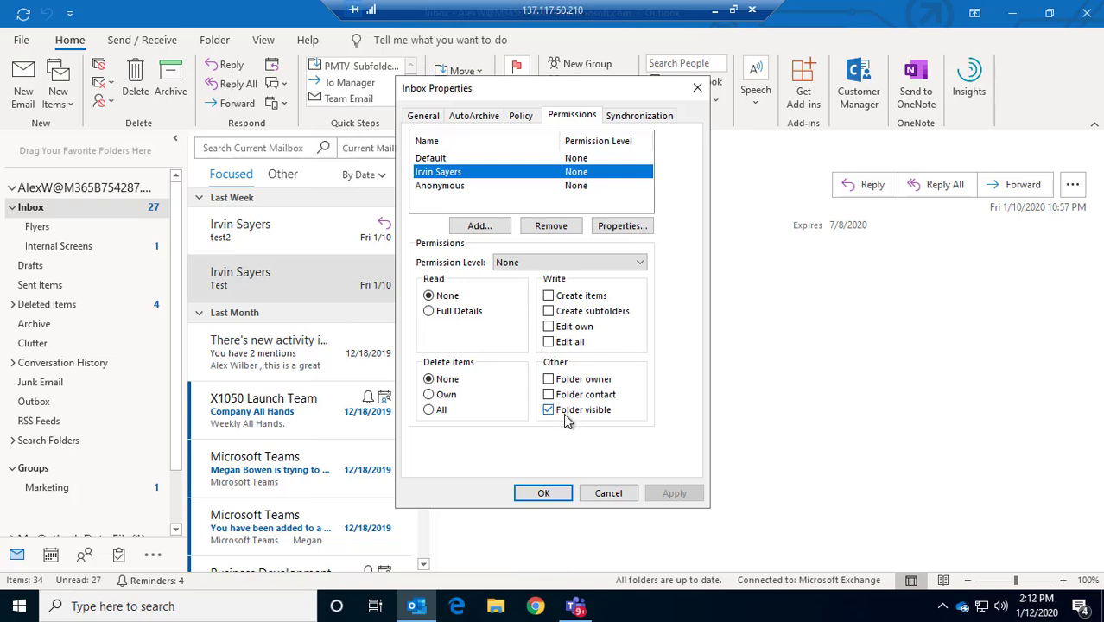
click(550, 225)
click(672, 494)
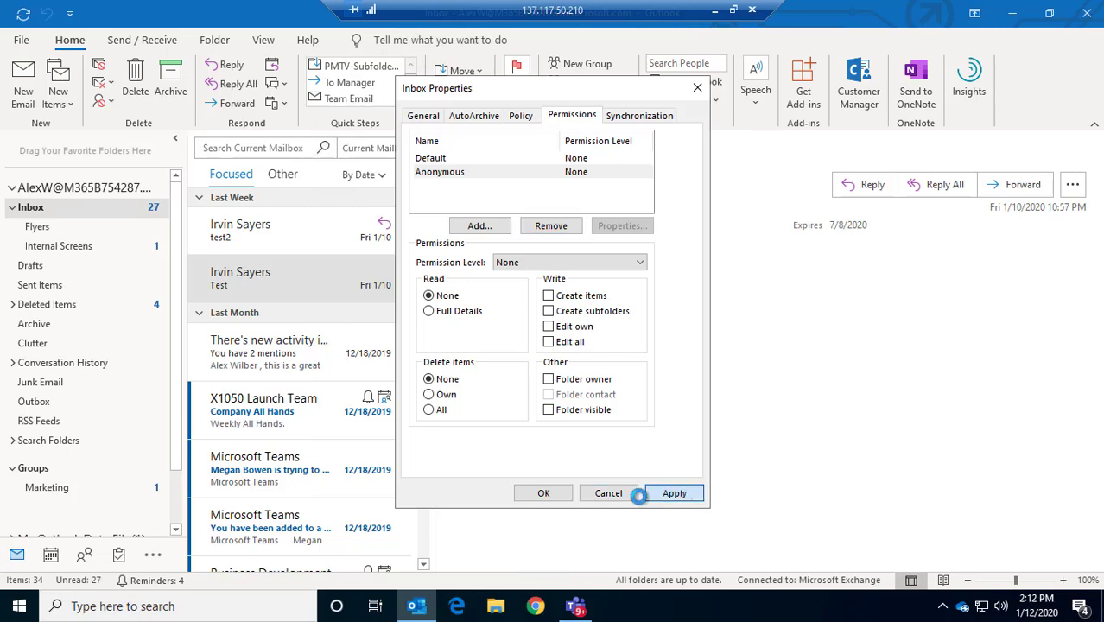
click(546, 493)
Add the project manager from the address book to the Inbox folder's permissions
right_click(45, 209)
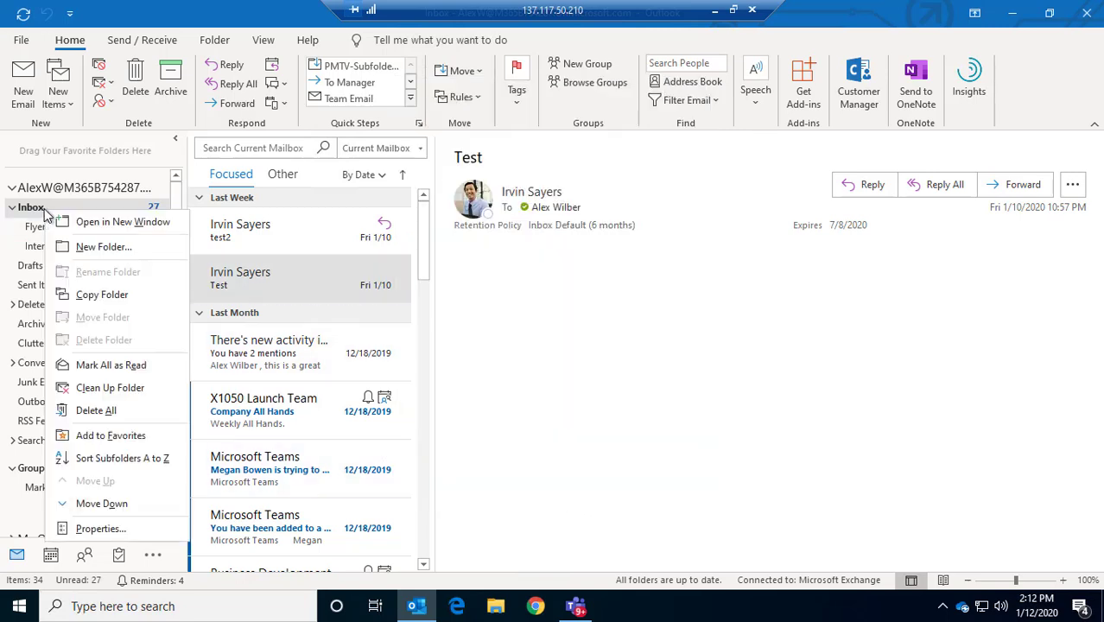
click(100, 528)
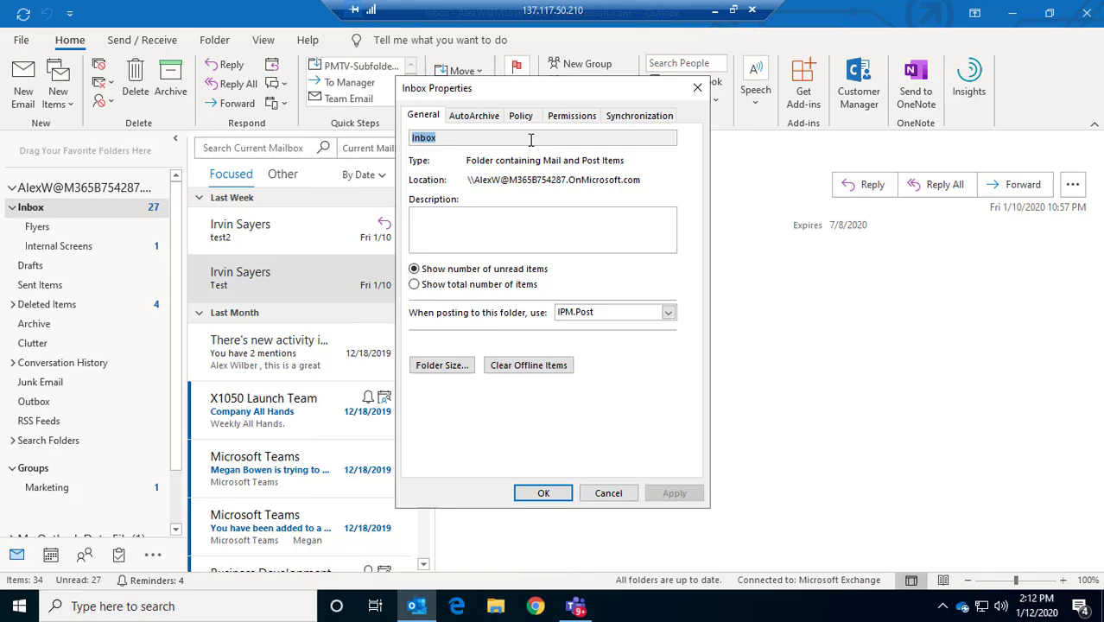
click(570, 115)
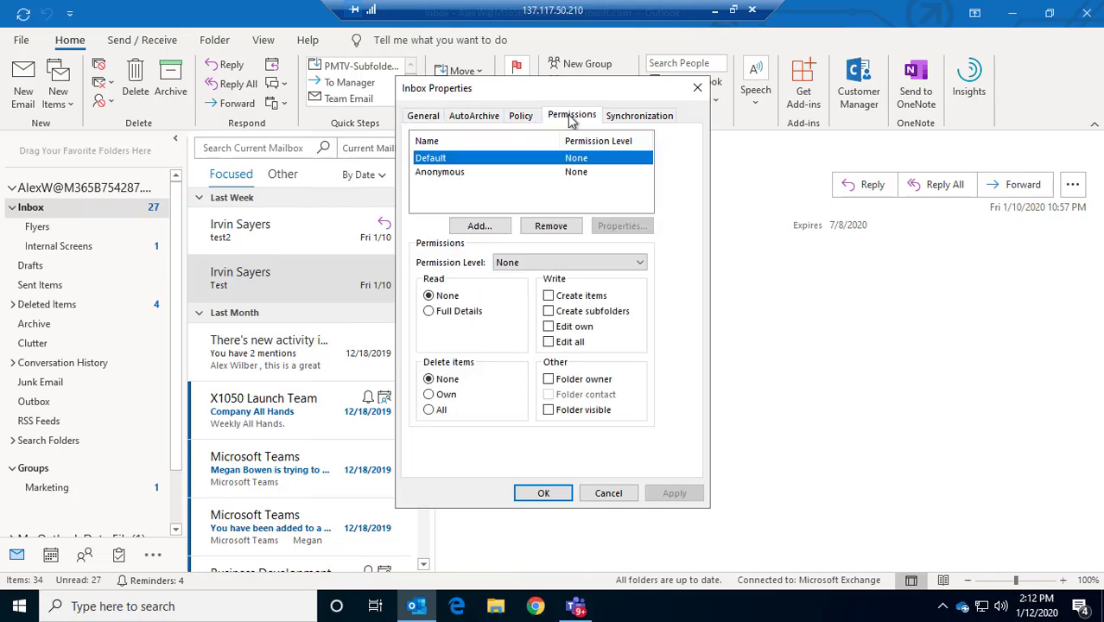
click(476, 185)
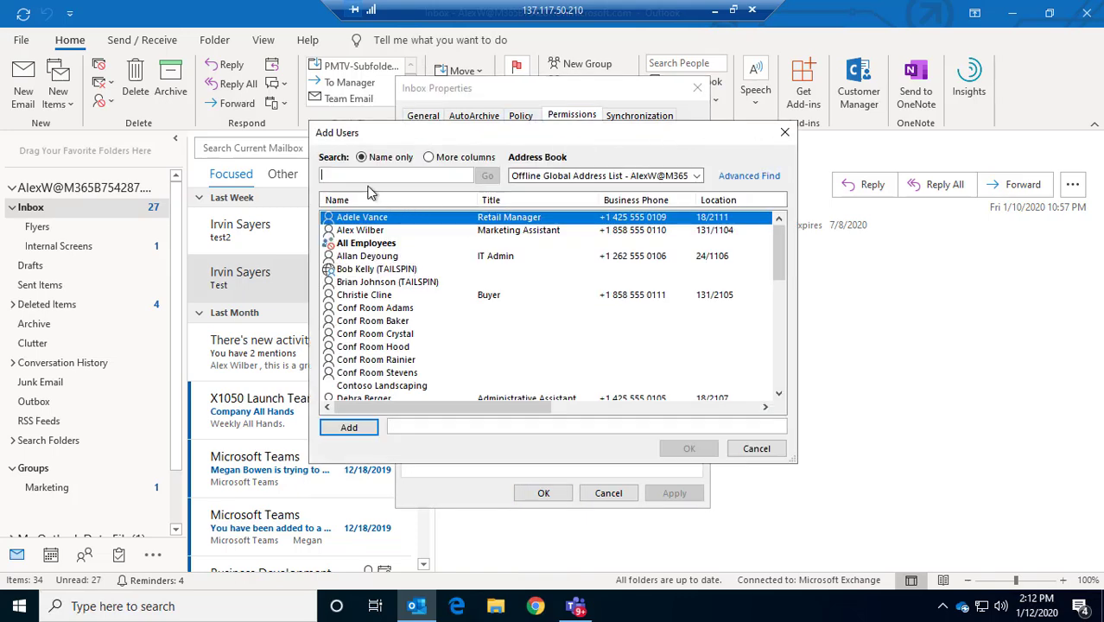
text(irvins)
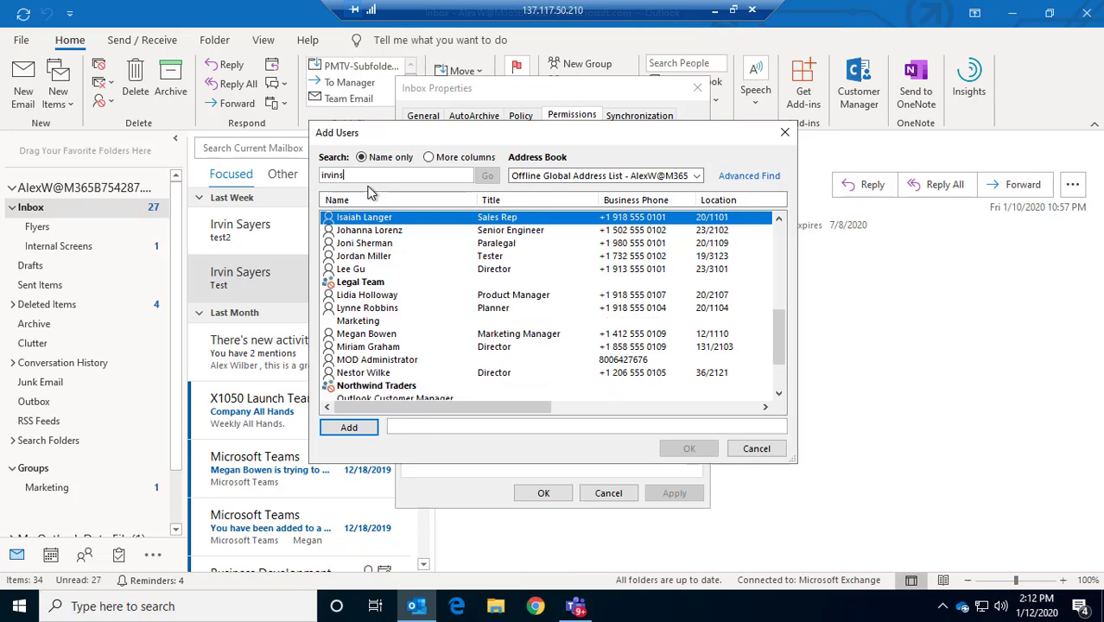
scroll(411, 263, up, 1)
click(379, 244)
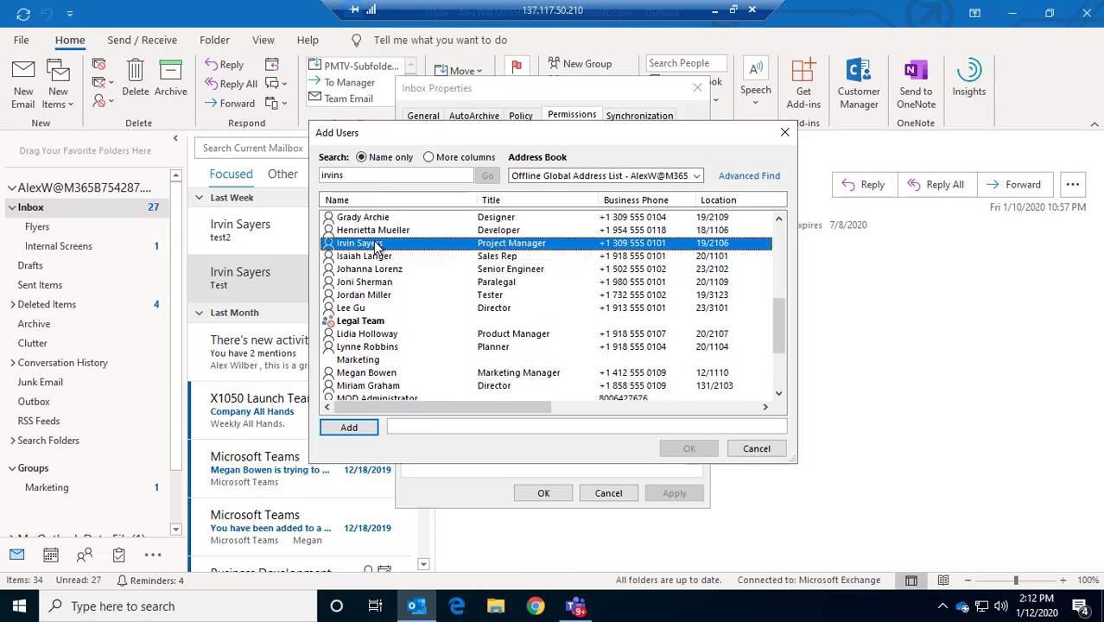
click(350, 428)
click(690, 448)
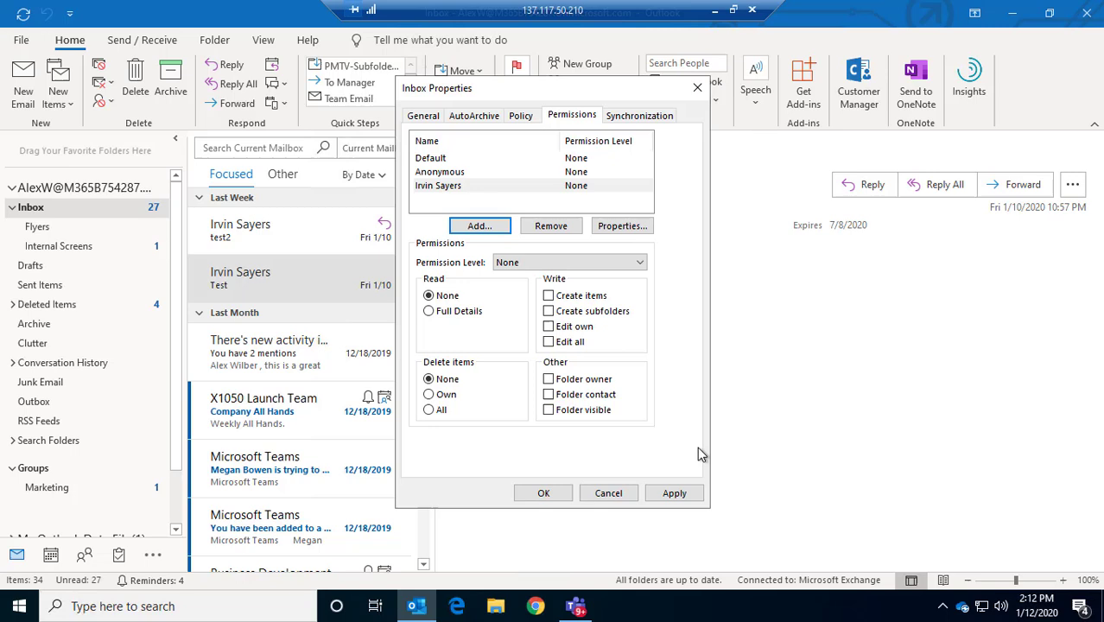
Grant the project manager Folder visible on the Inbox and save
click(549, 411)
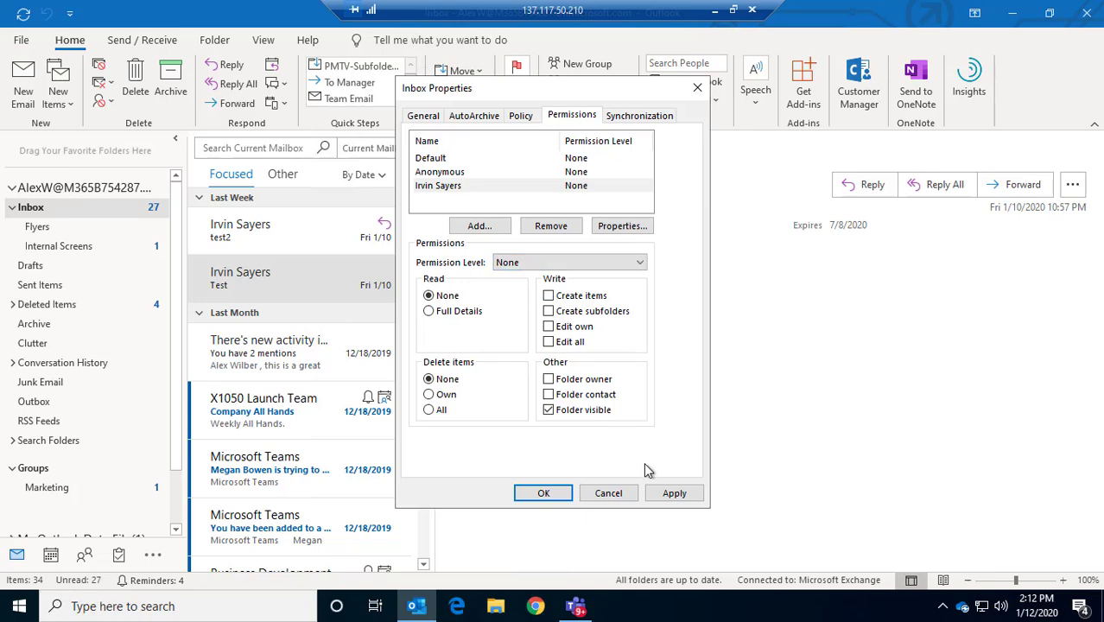
click(674, 492)
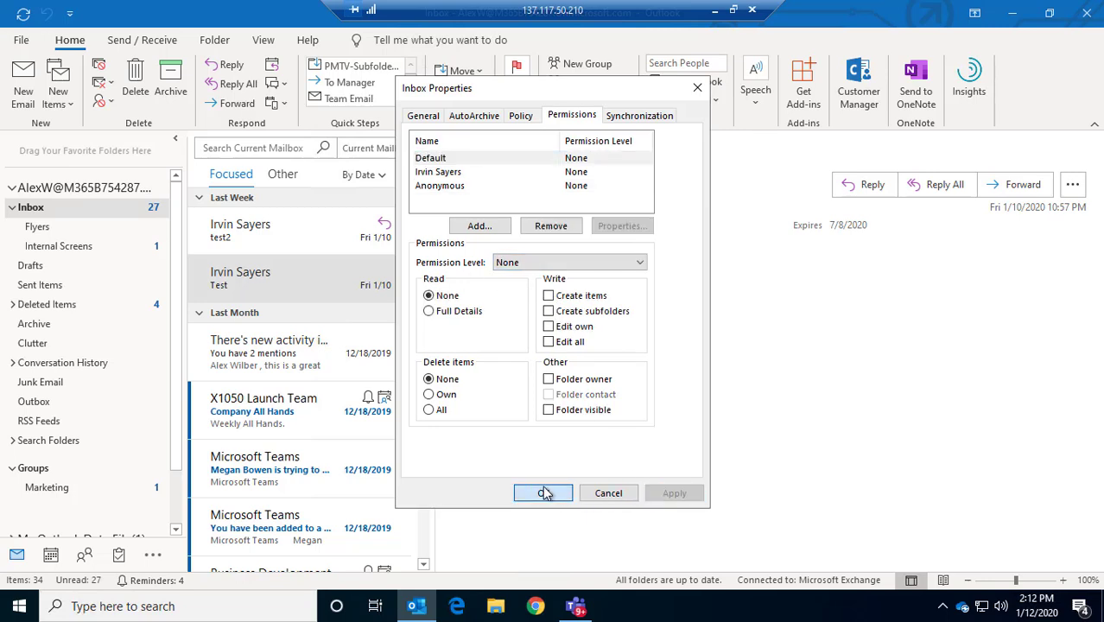
click(547, 493)
click(43, 190)
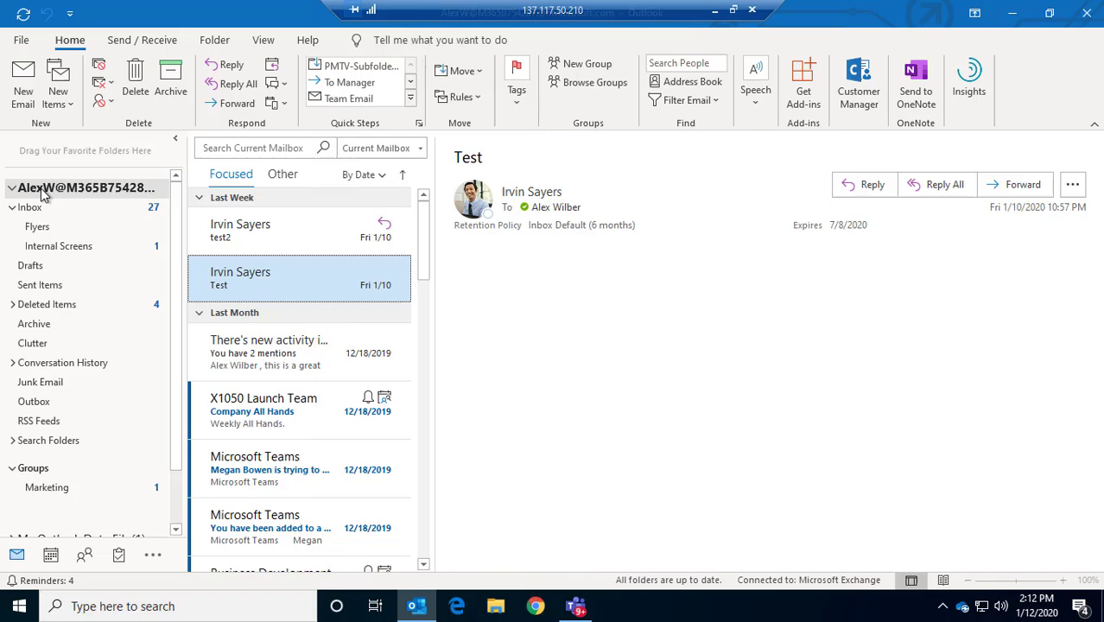
right_click(43, 194)
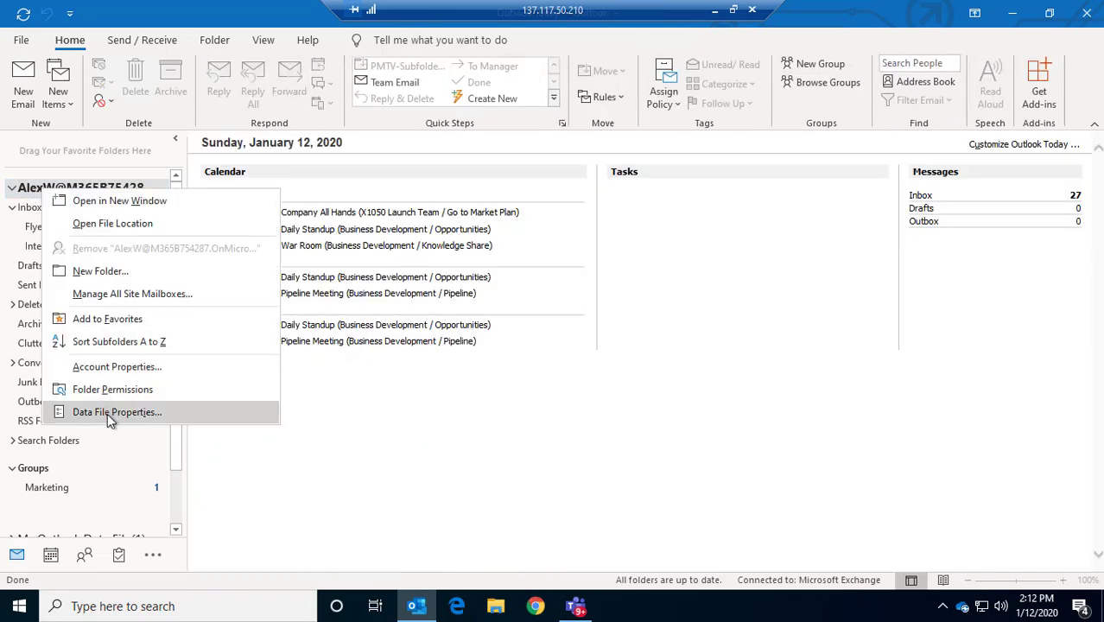
click(106, 389)
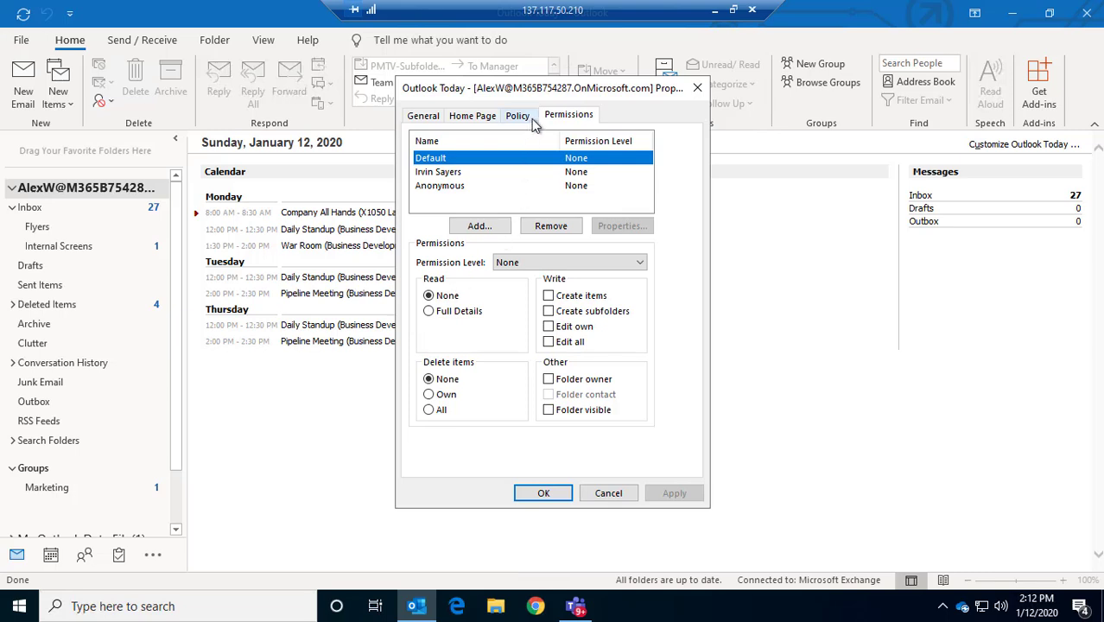
click(440, 173)
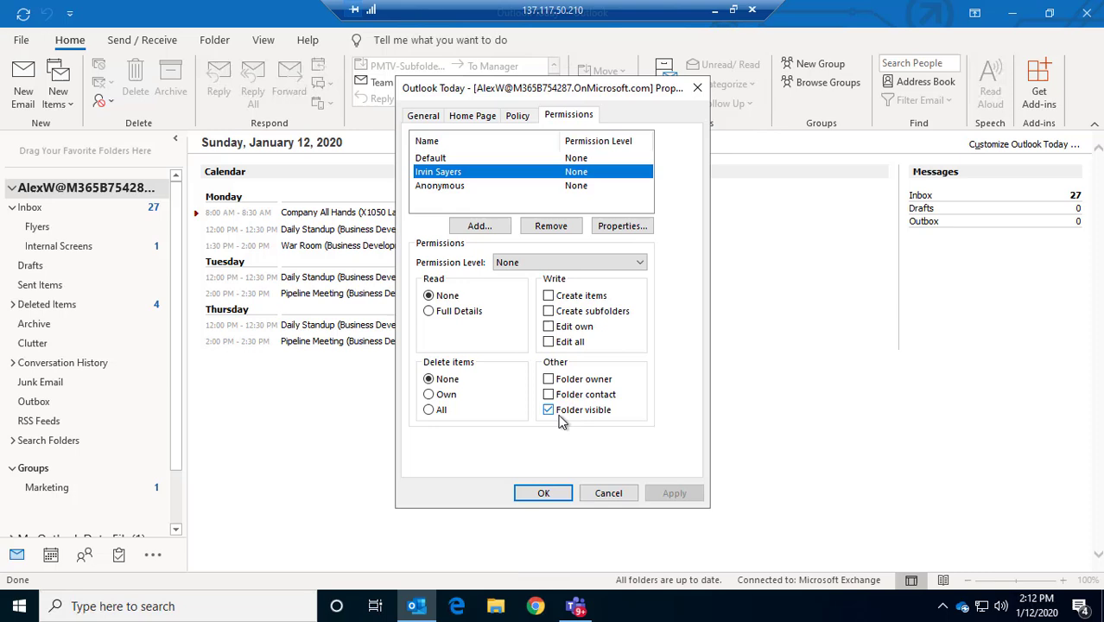
click(478, 227)
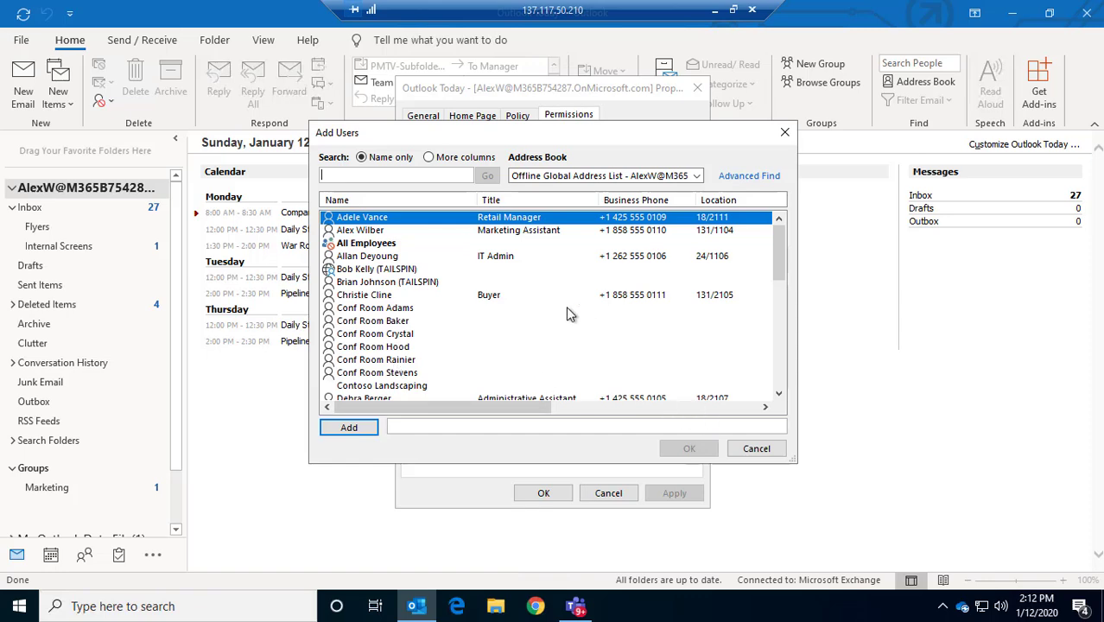
scroll(566, 311, down, 13)
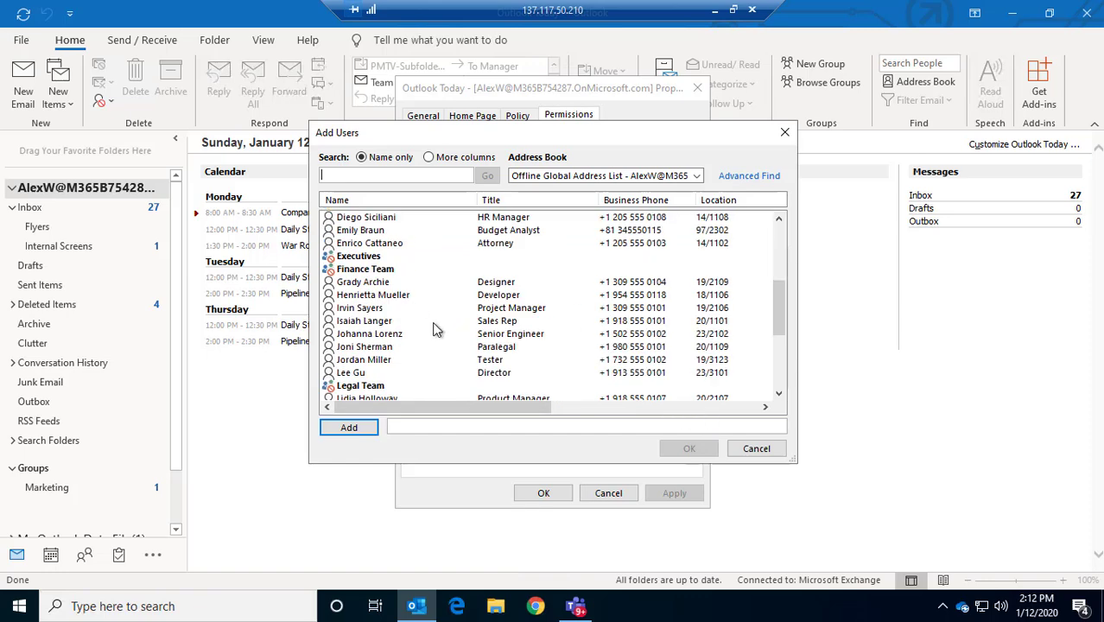
click(756, 448)
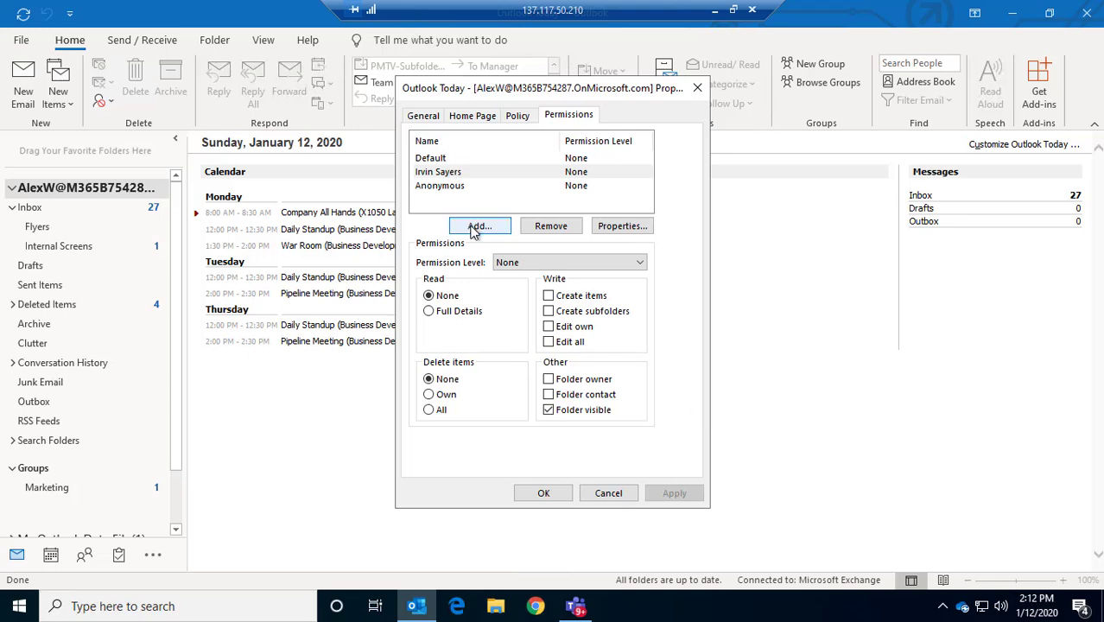
click(514, 176)
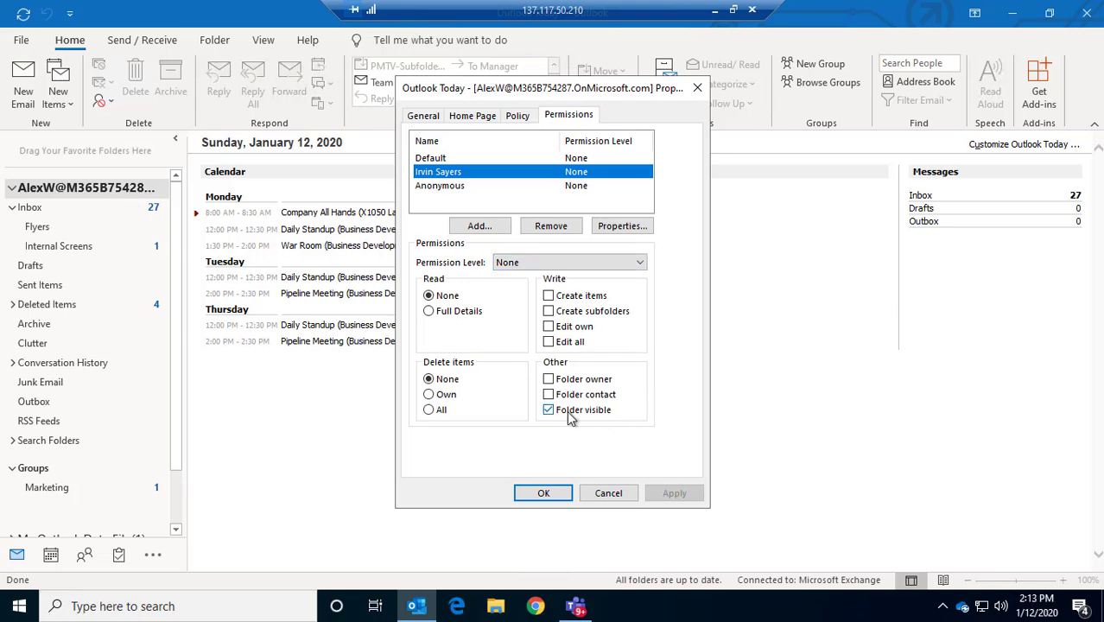
Cancel the properties dialog, then check the Flyers folder, the account summary and the Inbox
click(609, 493)
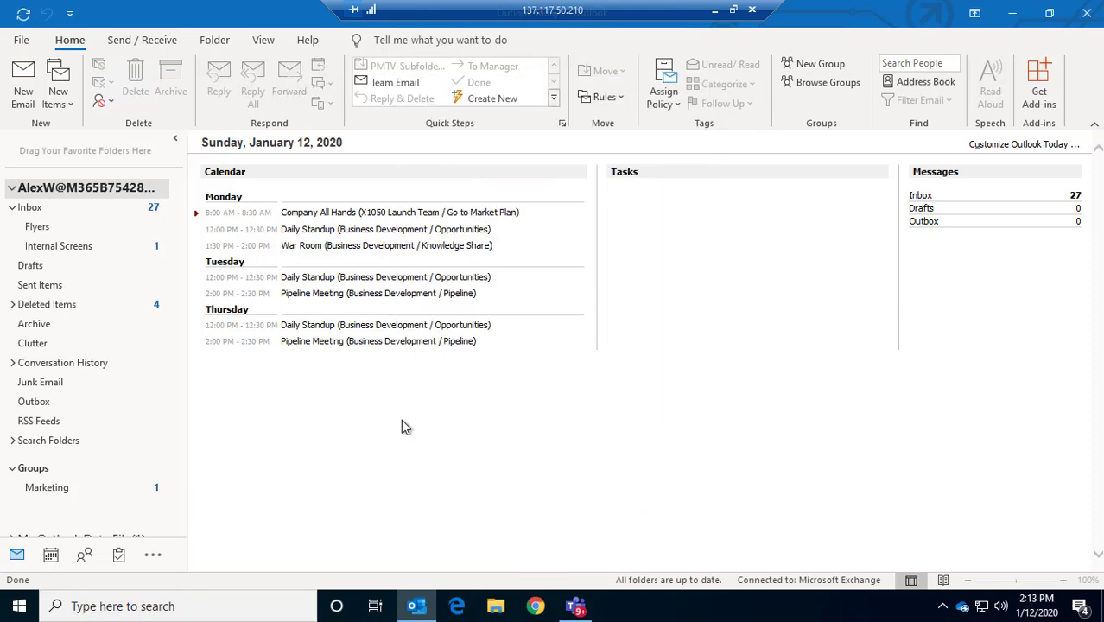
click(40, 228)
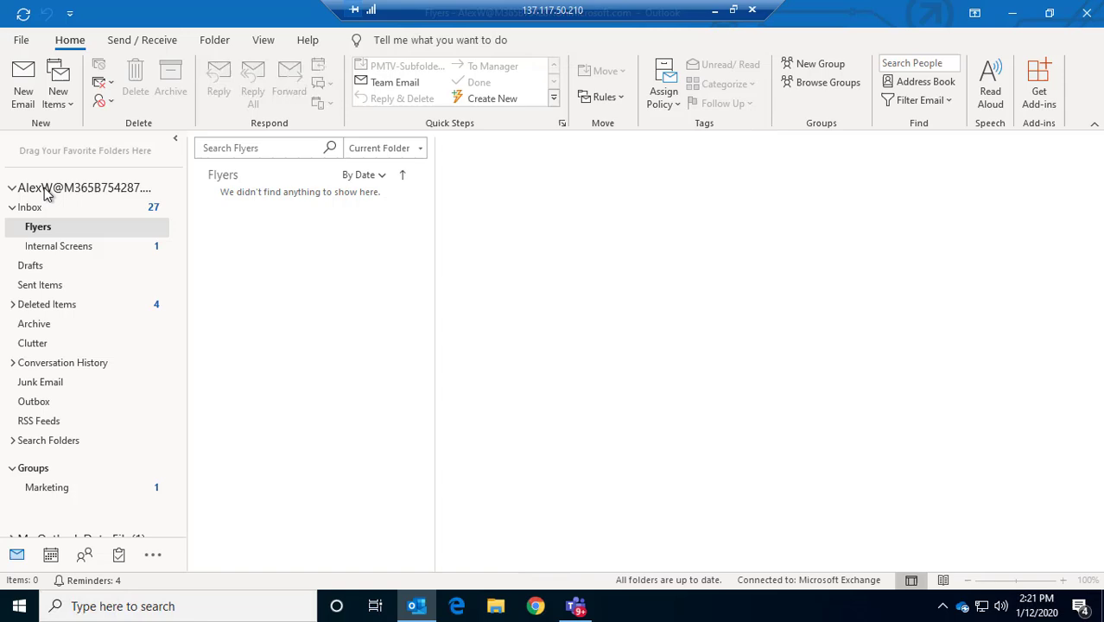
click(44, 187)
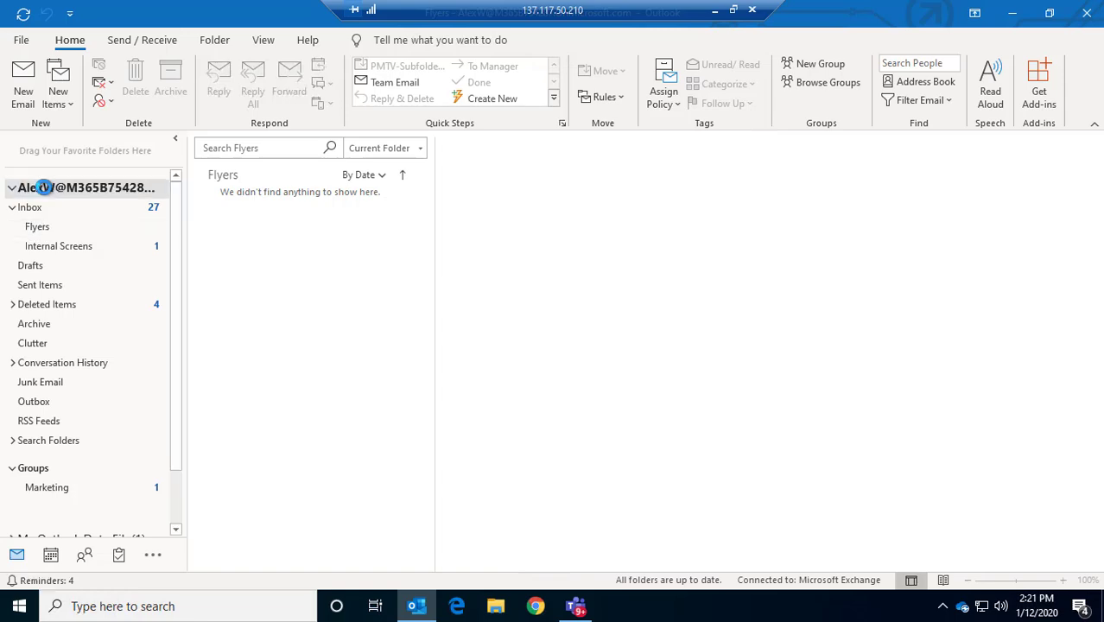
click(33, 211)
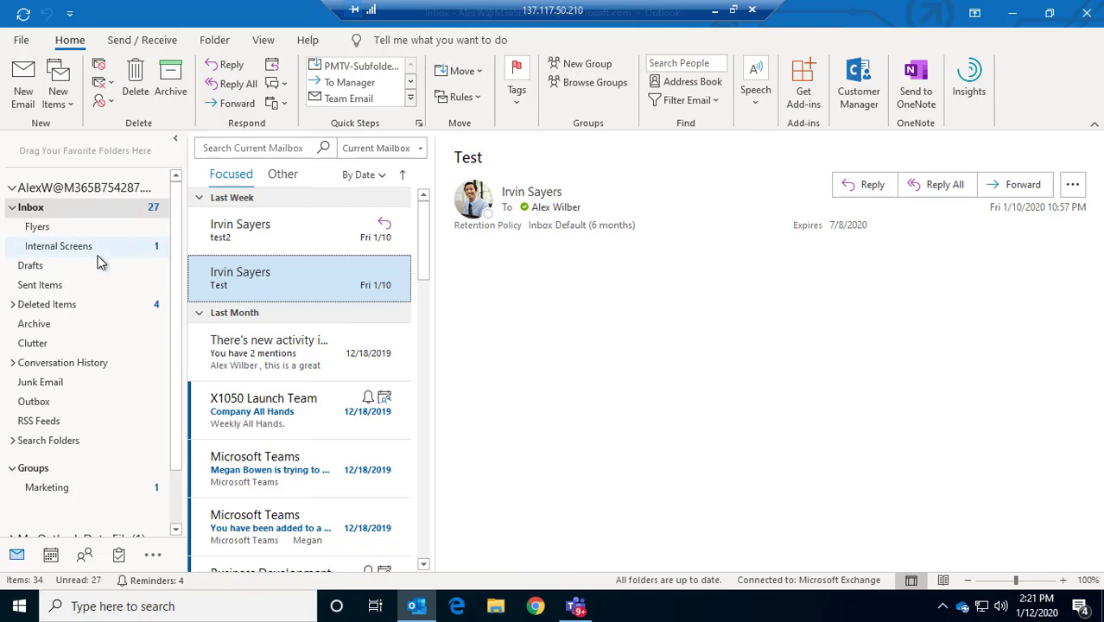
Open the Exchange account's settings from File > Account Settings
click(22, 42)
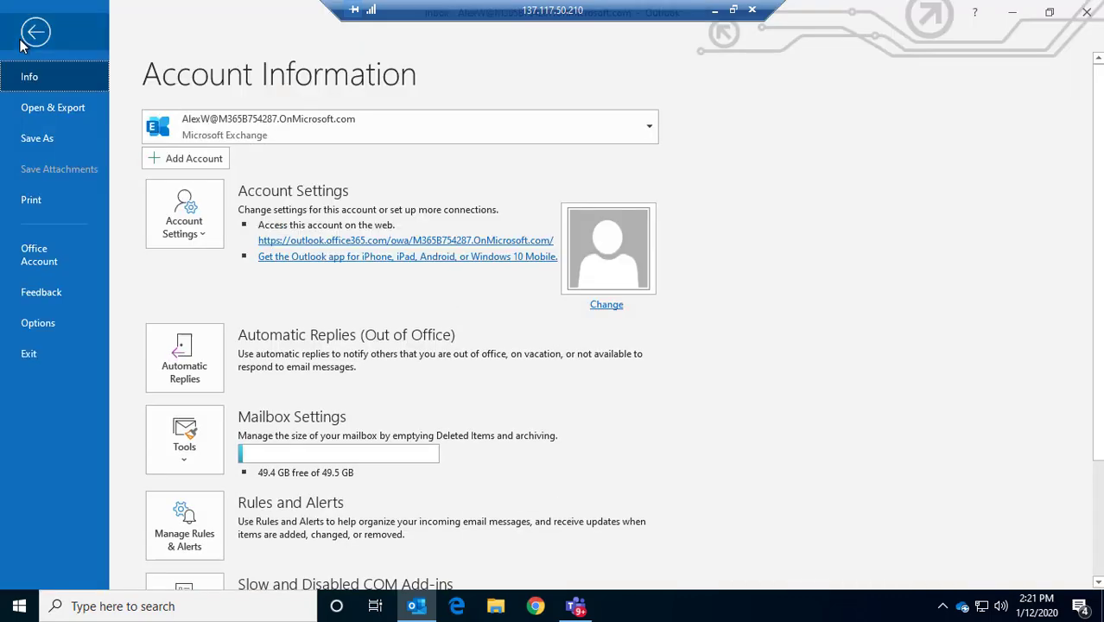
click(196, 244)
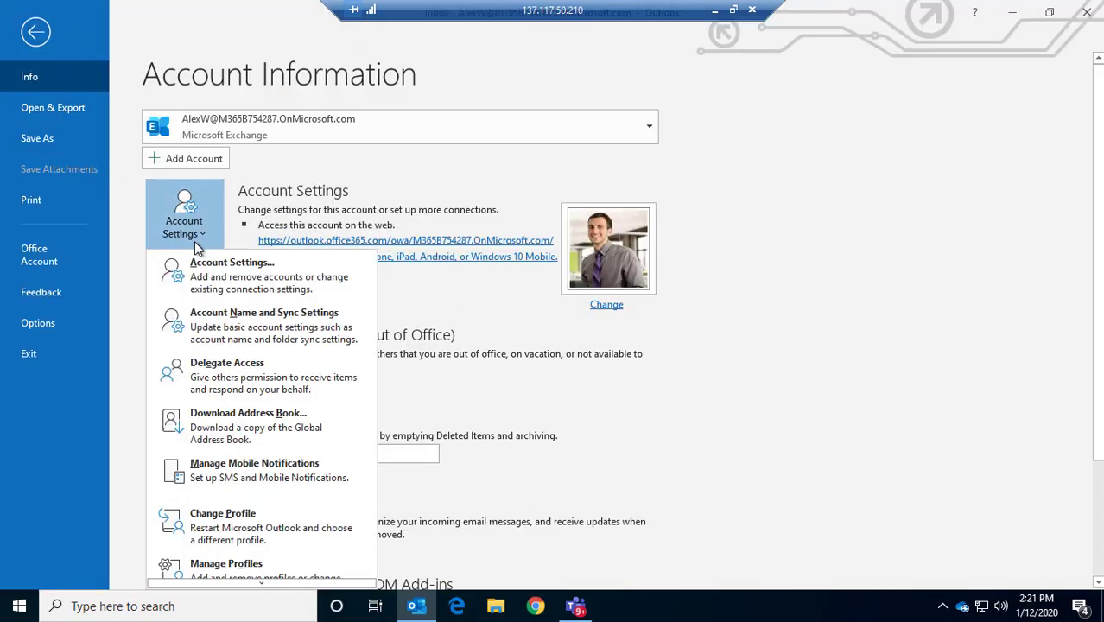
click(228, 282)
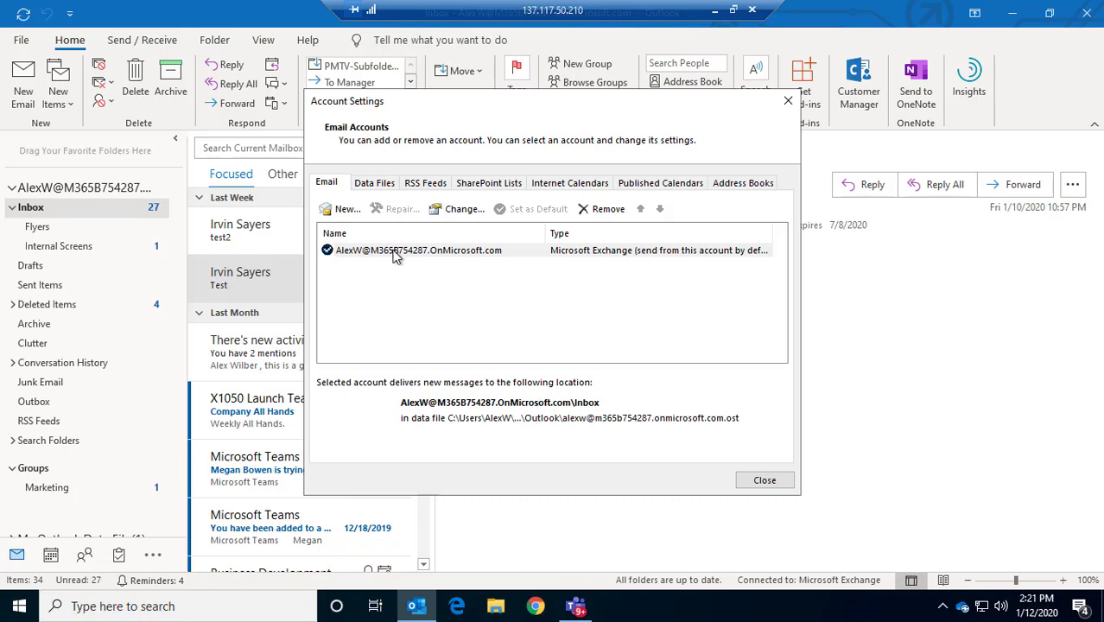
double_click(394, 251)
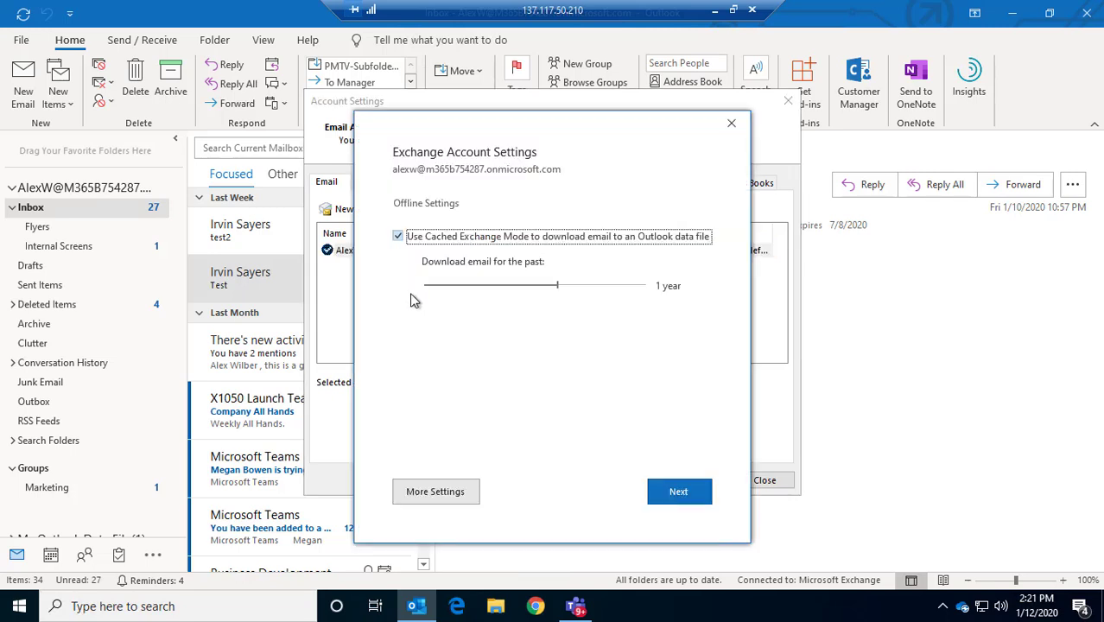
Enter the other user's full e-mail address as an additional mailbox under Advanced settings
click(434, 491)
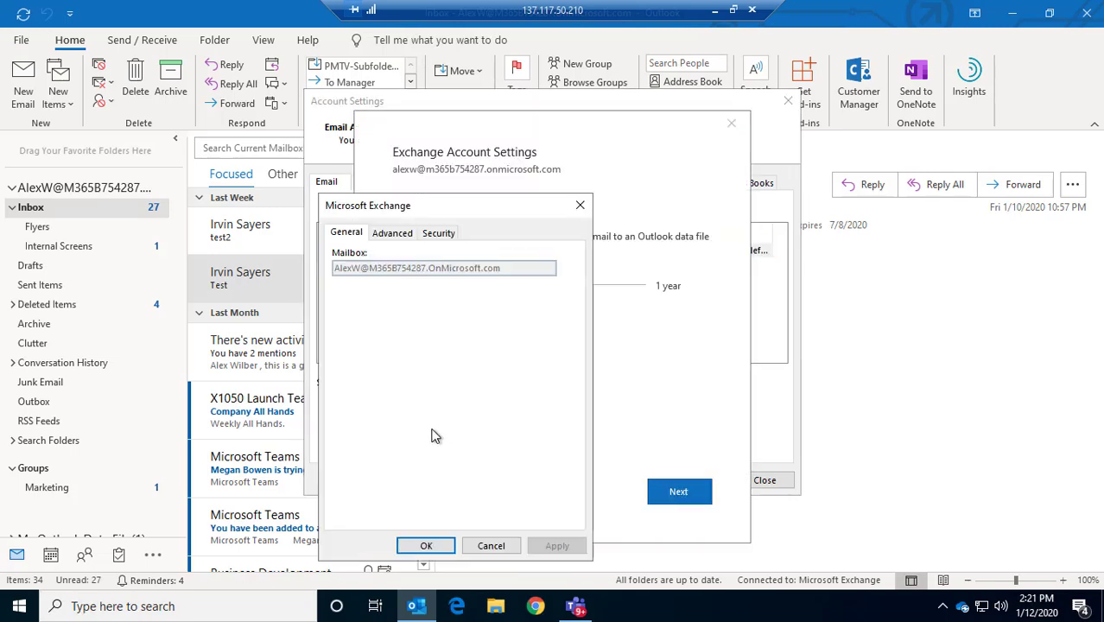
click(392, 233)
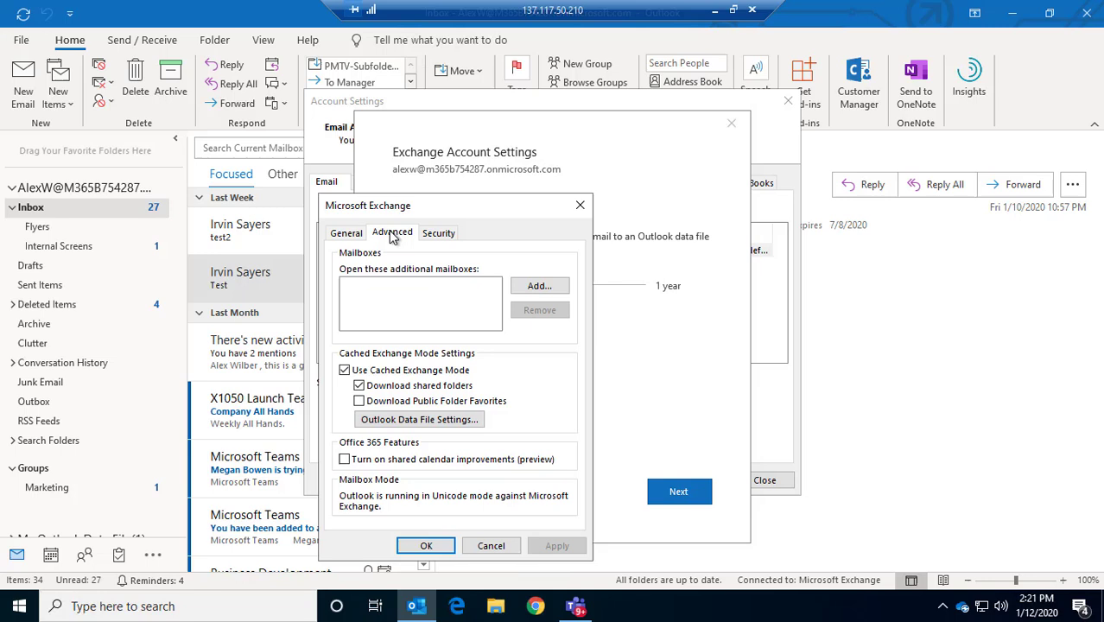
click(546, 296)
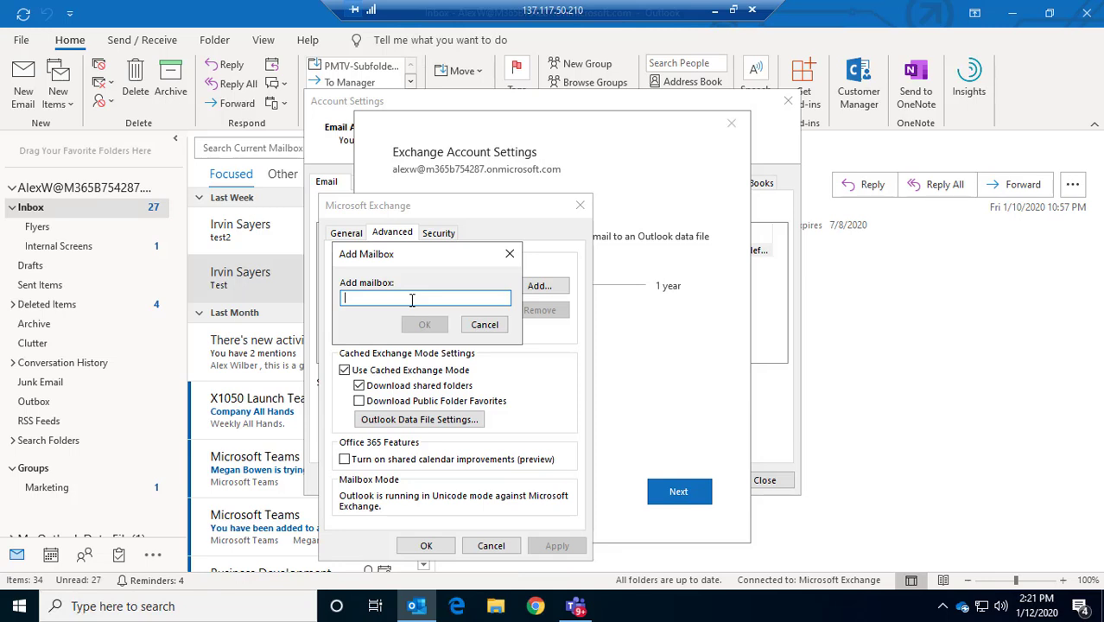
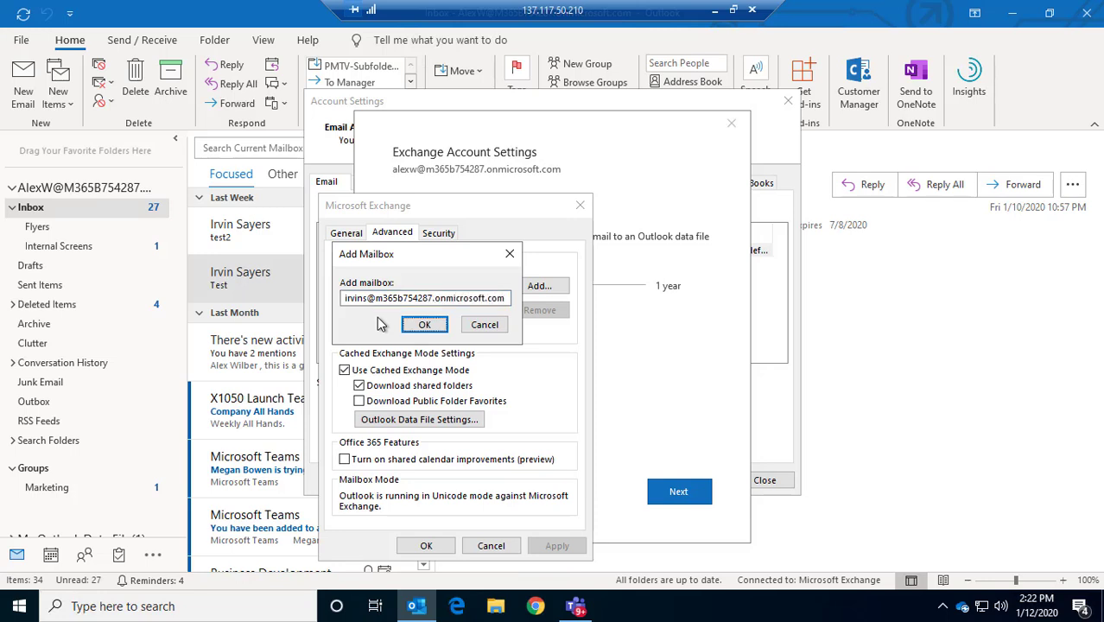
Confirm the additional mailbox and finish updating the Exchange account
click(416, 333)
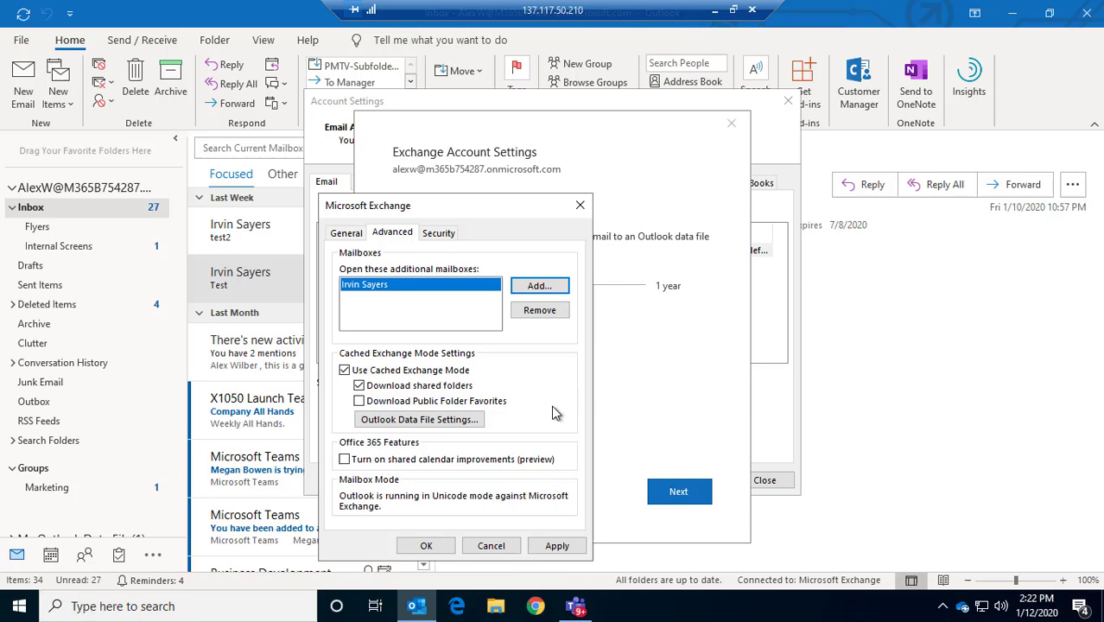
click(555, 547)
click(426, 546)
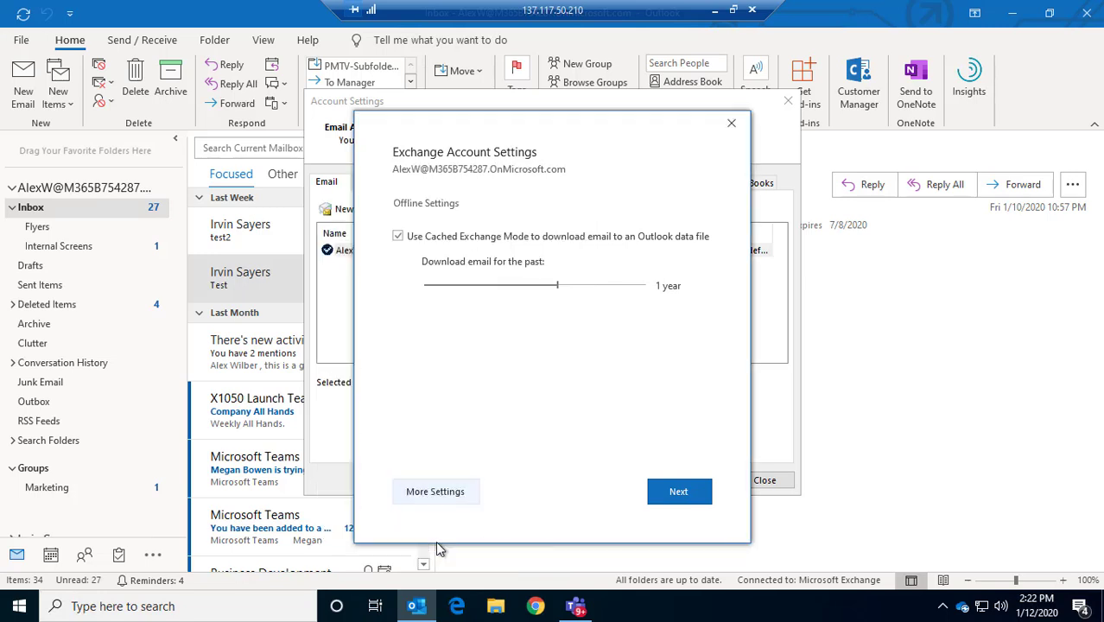
click(672, 494)
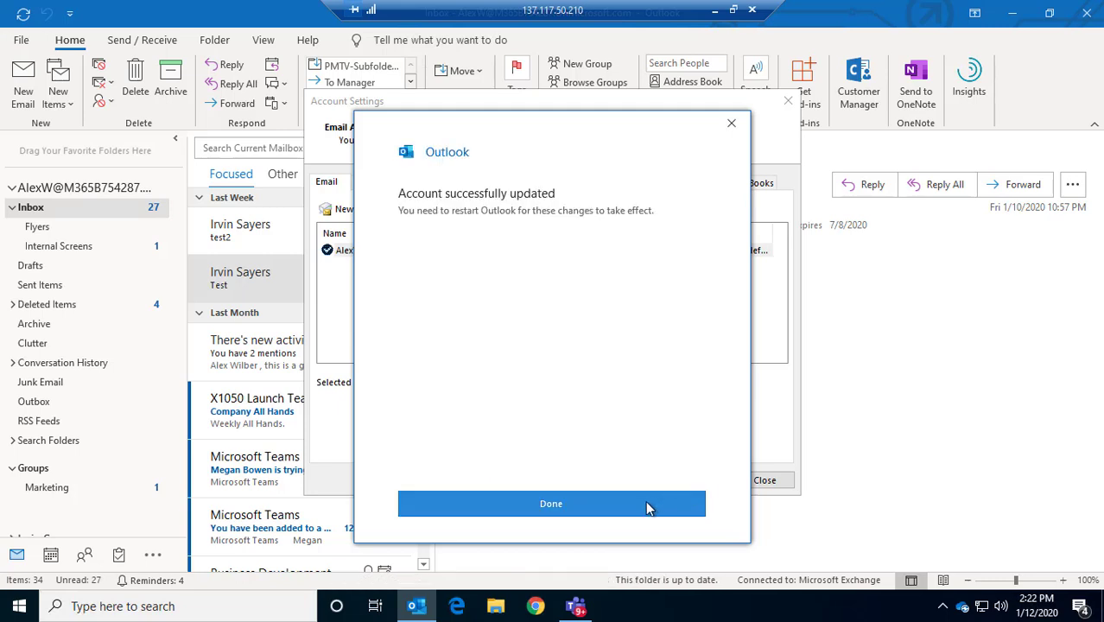
click(541, 502)
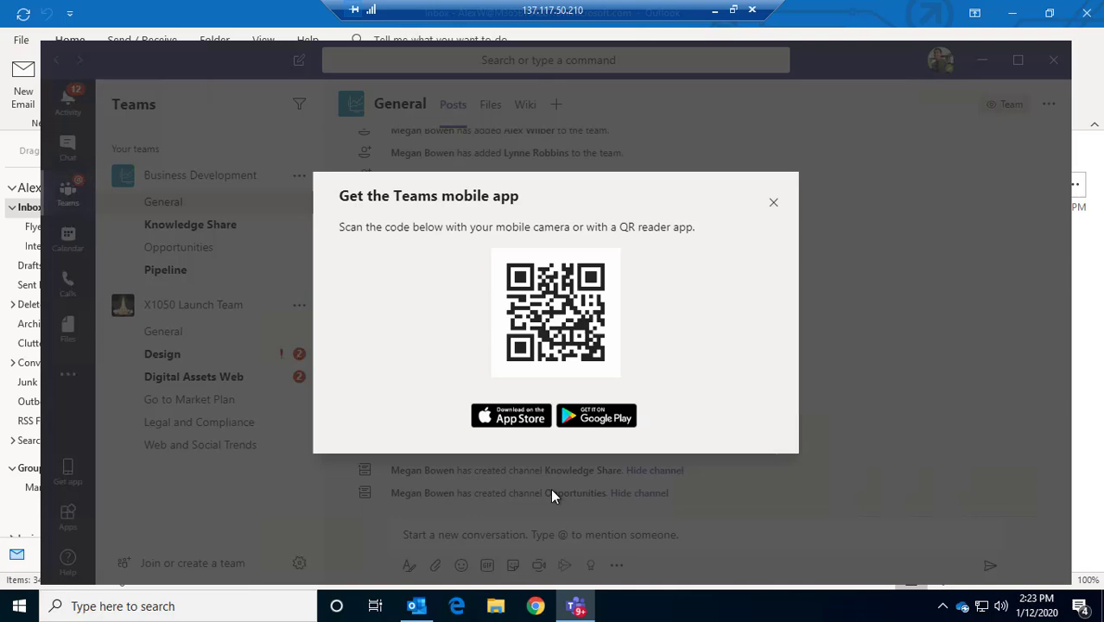
Dismiss the Teams mobile prompt, minimize Teams, and close Account Settings
click(772, 203)
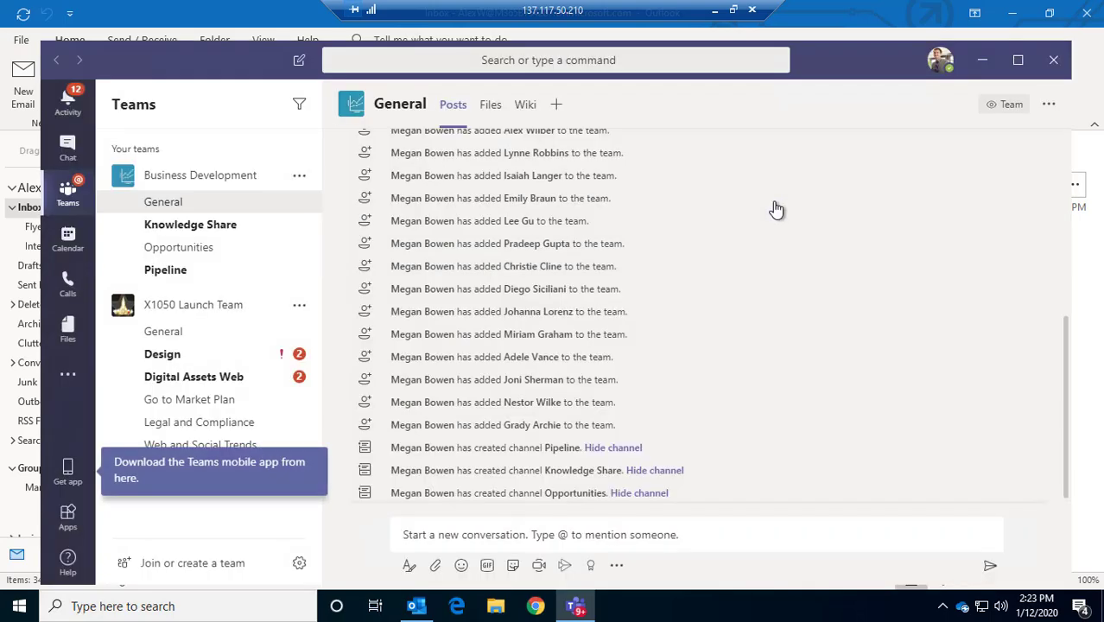
click(982, 60)
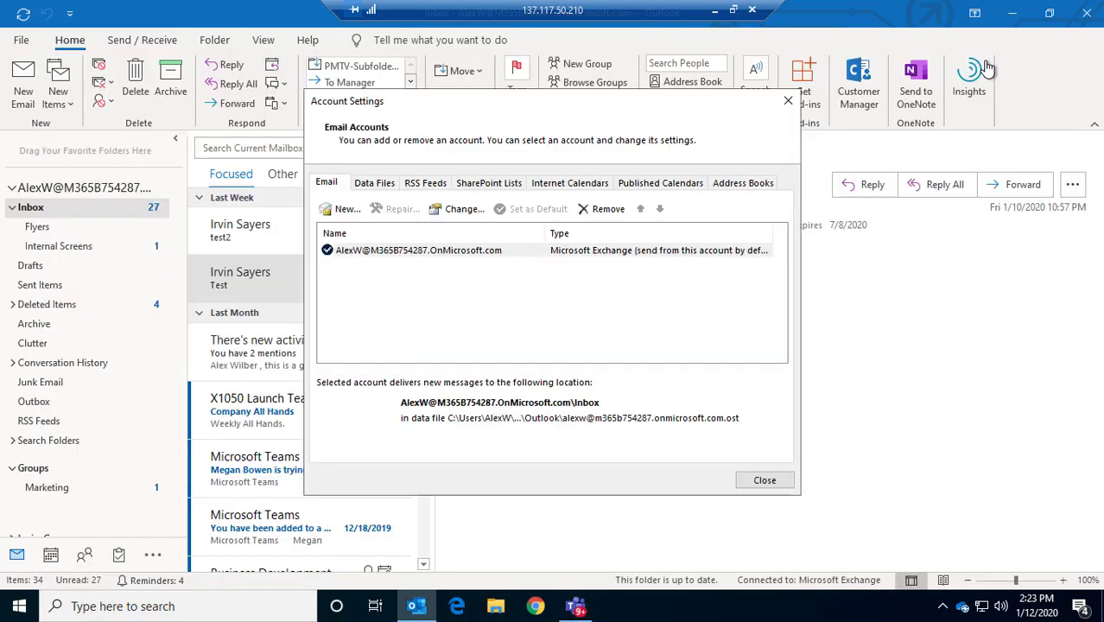
click(767, 480)
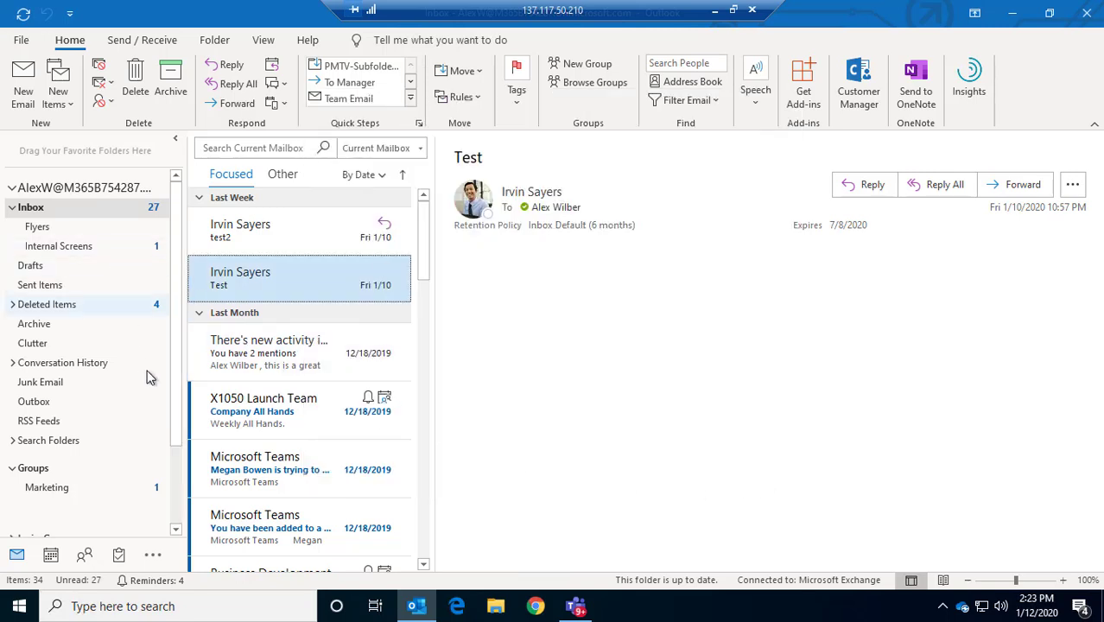
Expand the added mailbox's Inbox, open its Eagles shared folder, and read the message with gwards.jpg
scroll(172, 479, down, 3)
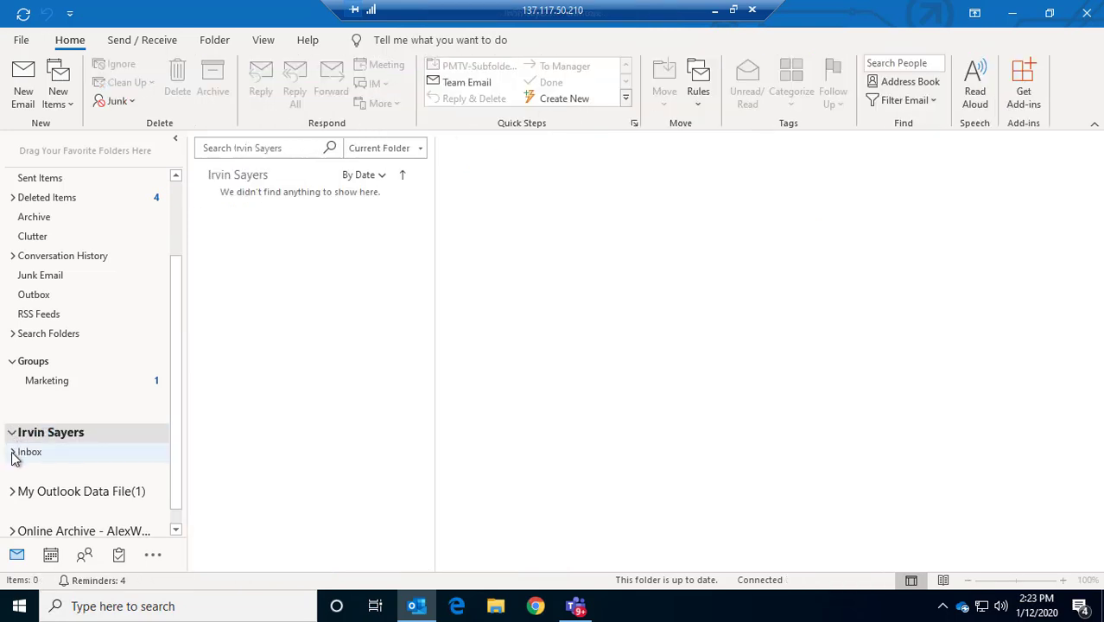
click(11, 452)
click(34, 472)
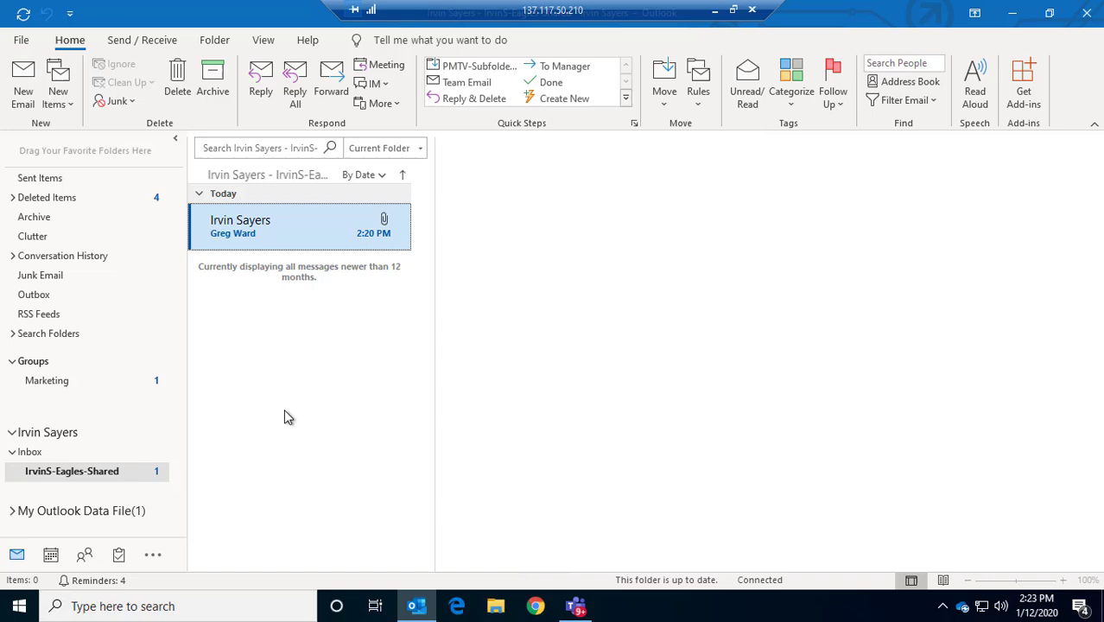
click(294, 237)
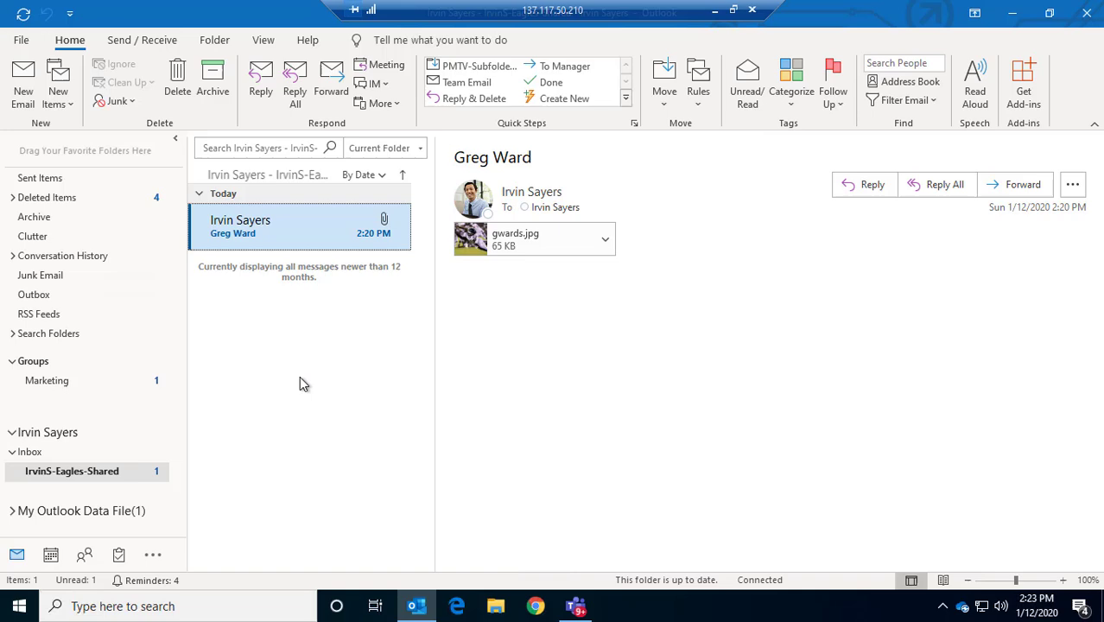
View and close the gwards.jpg attachment, then start a New Group from the Groups section
click(478, 245)
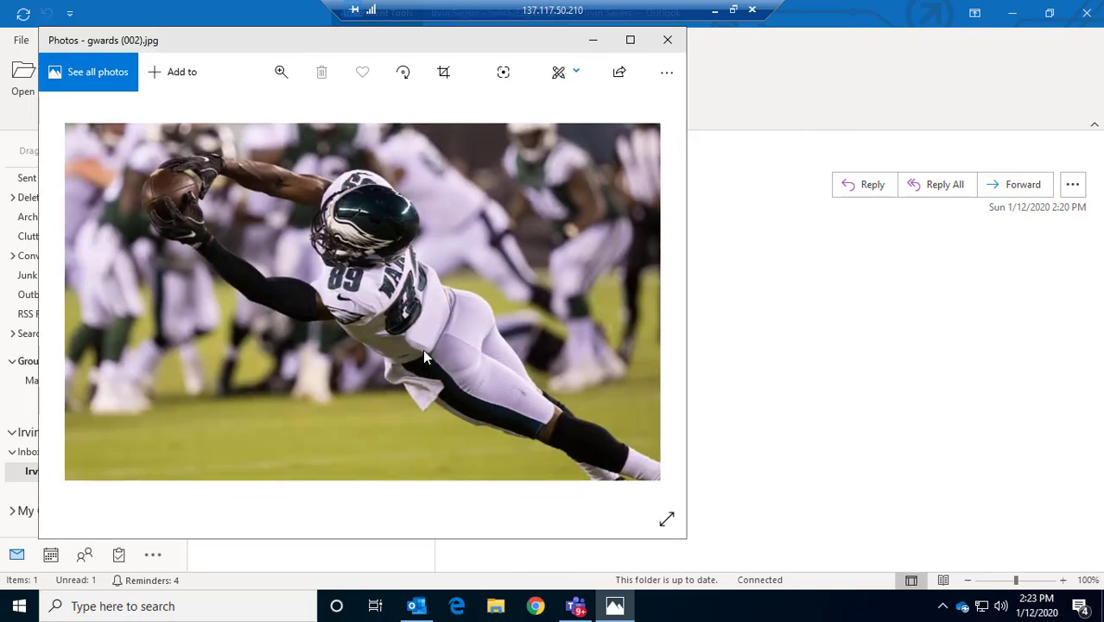
click(668, 40)
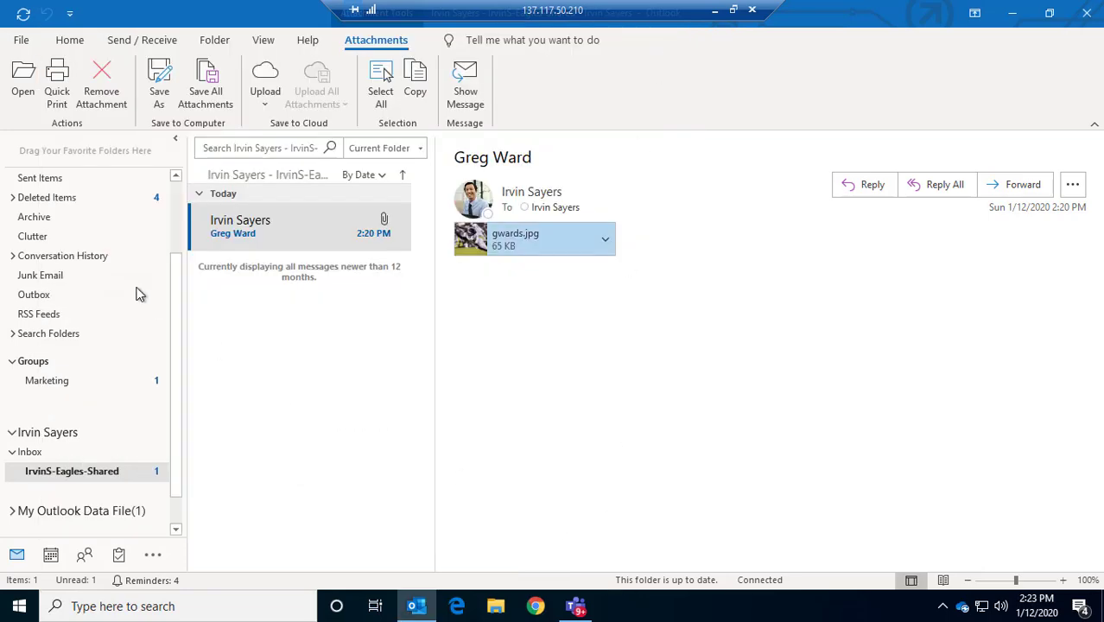
scroll(156, 234, up, 3)
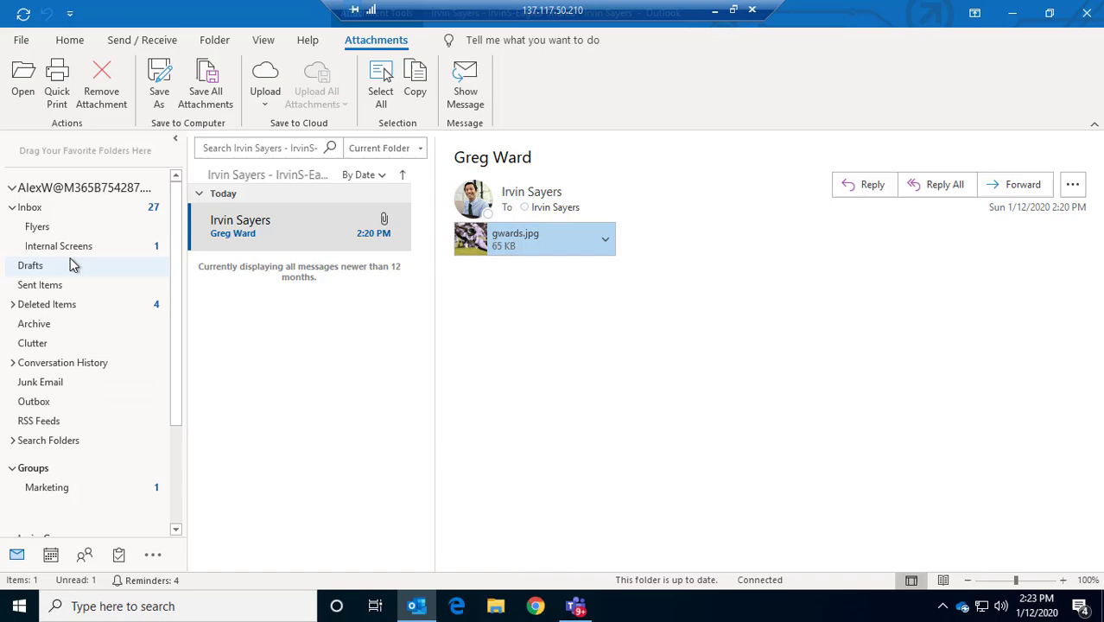
right_click(36, 471)
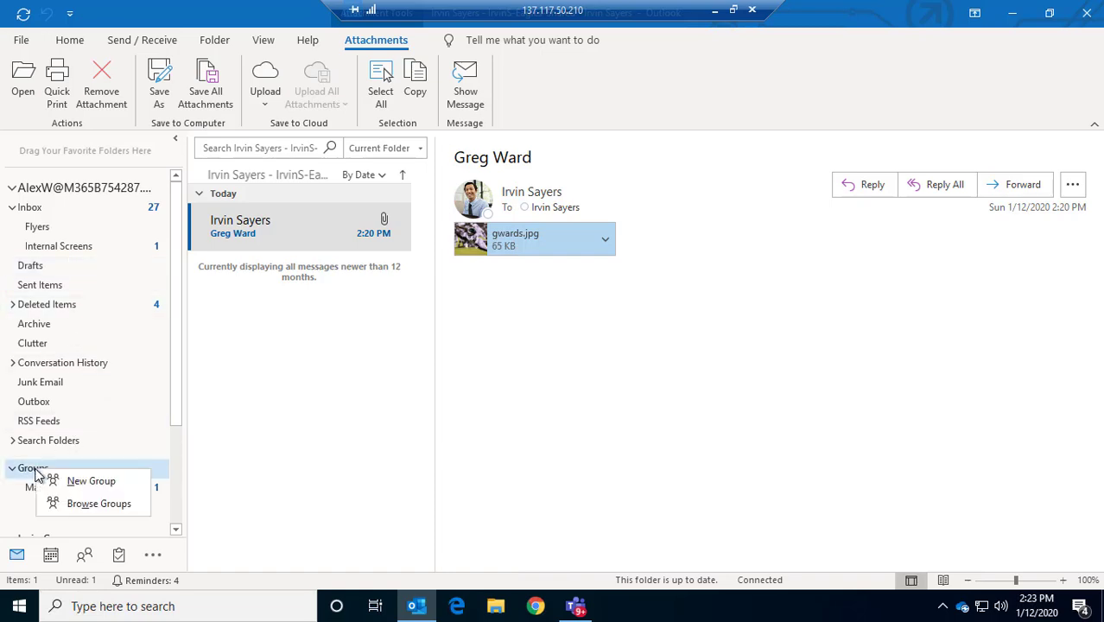
click(79, 481)
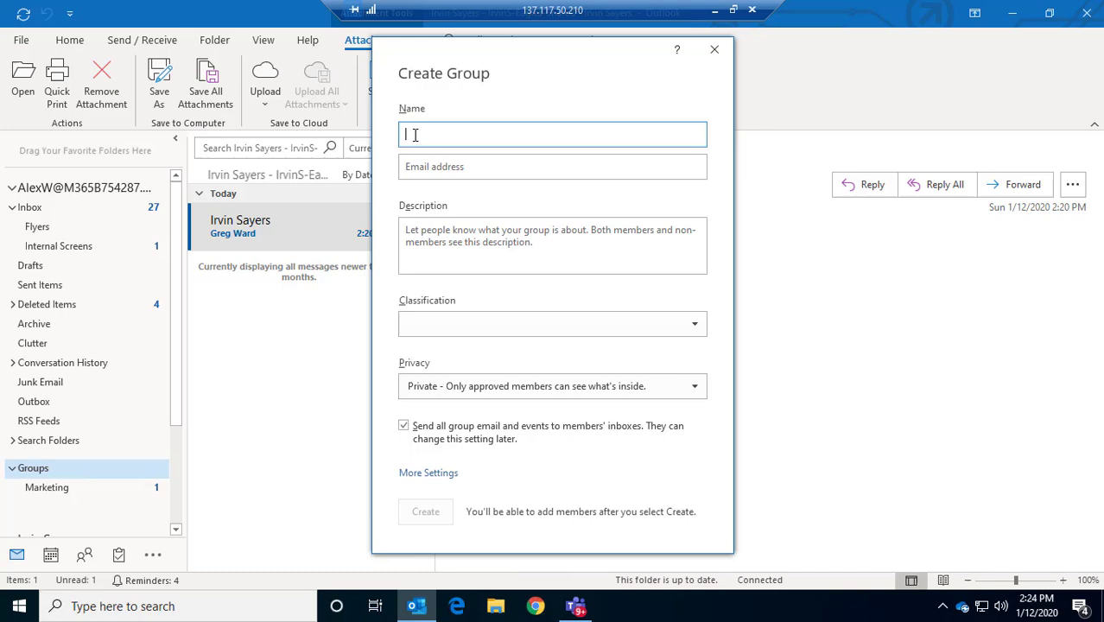
Name the group Sixers, keep the Sixers alias and Private privacy, and create it
text(Sixers)
key(Tab)
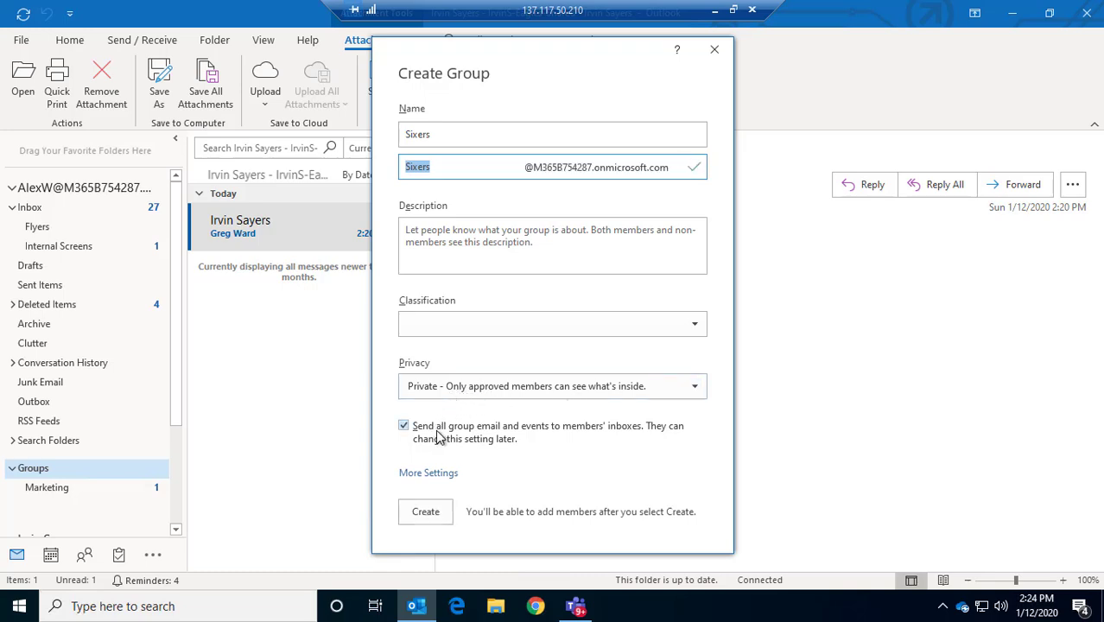
key(Tab)
key(Tab)
key(Tab)
key(Tab)
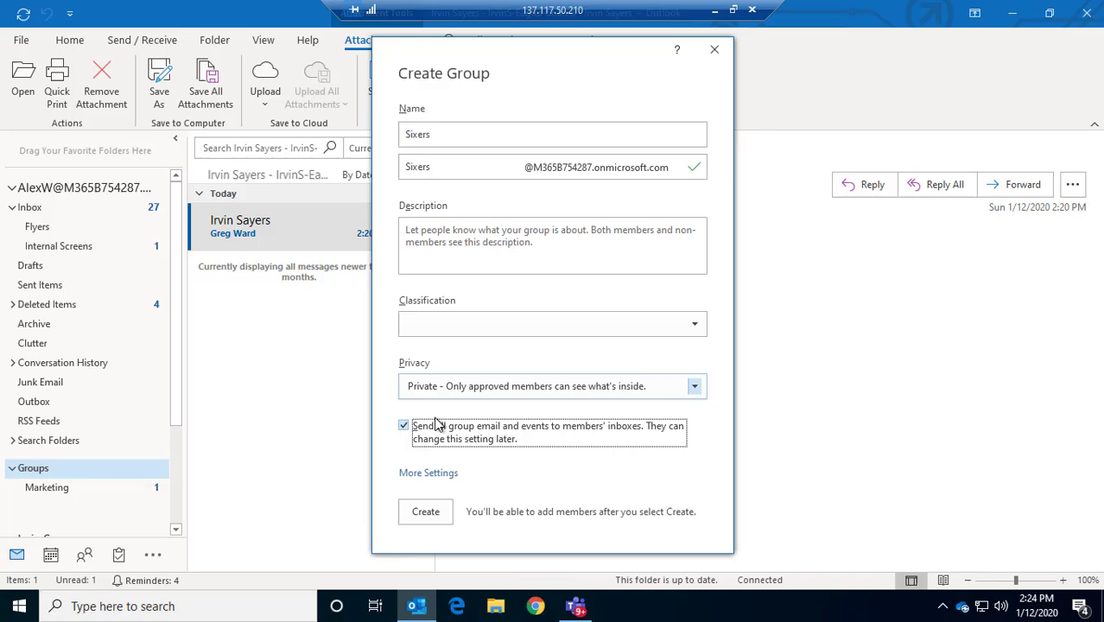
click(423, 513)
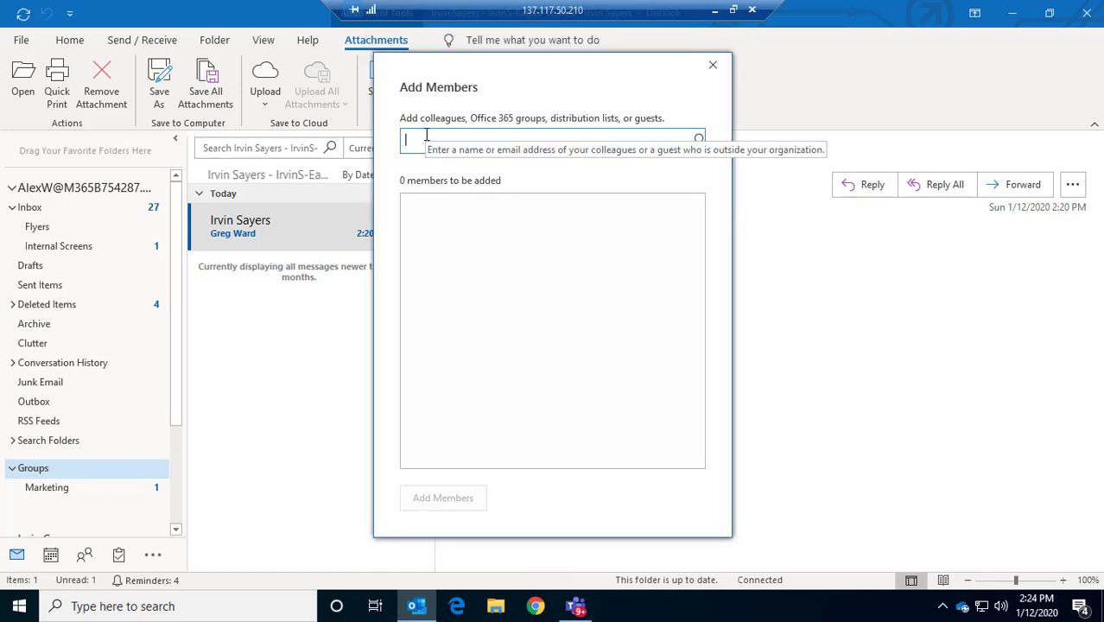
Search for the colleague, add them as a new Sixers member, and close the dialog
text(irvin)
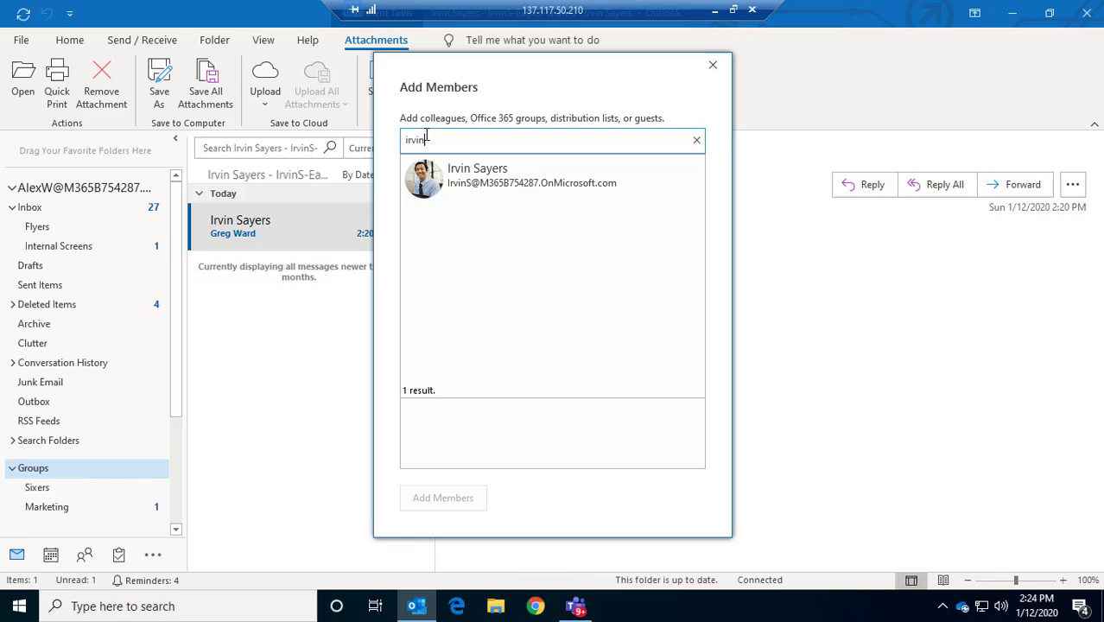
click(560, 170)
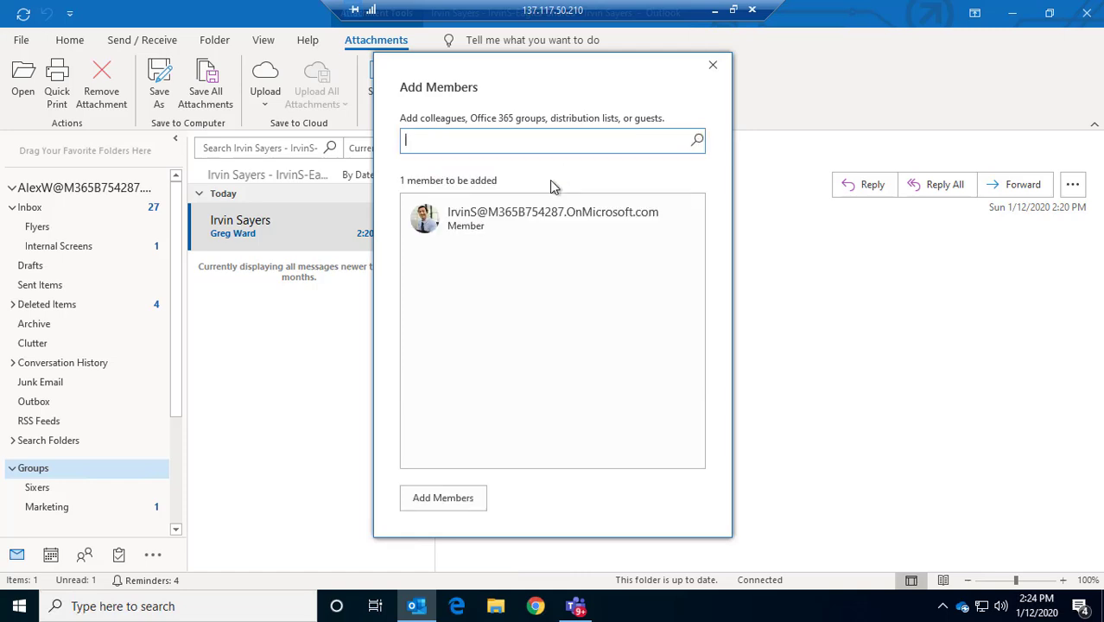
click(471, 498)
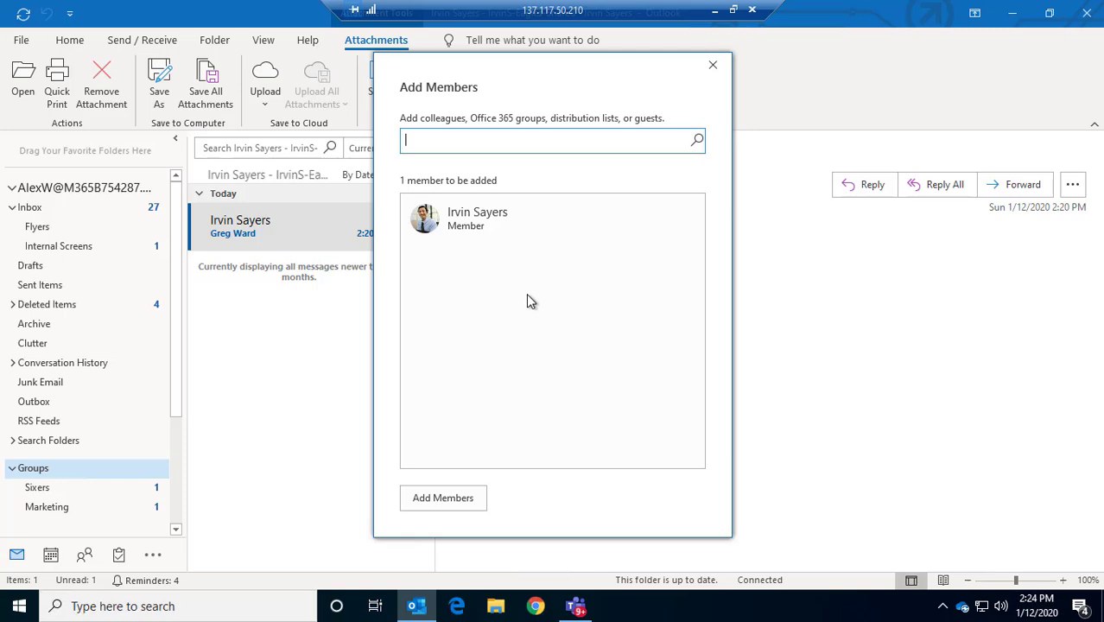
click(713, 67)
Open the Sixers group mailbox and review its Edit Group settings without changing anything
click(52, 489)
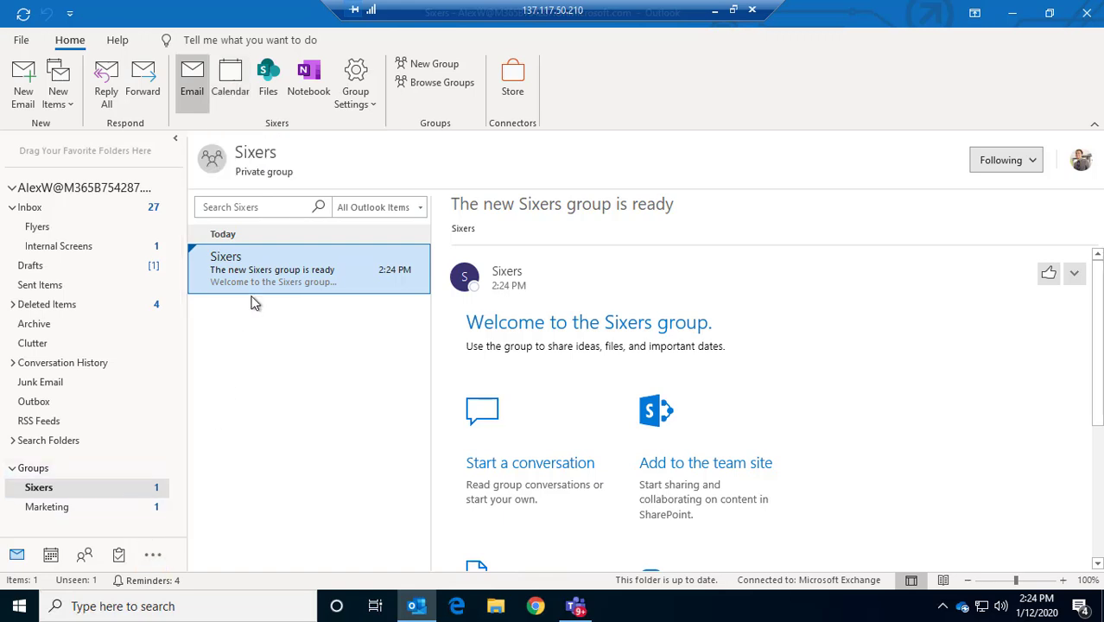
click(355, 100)
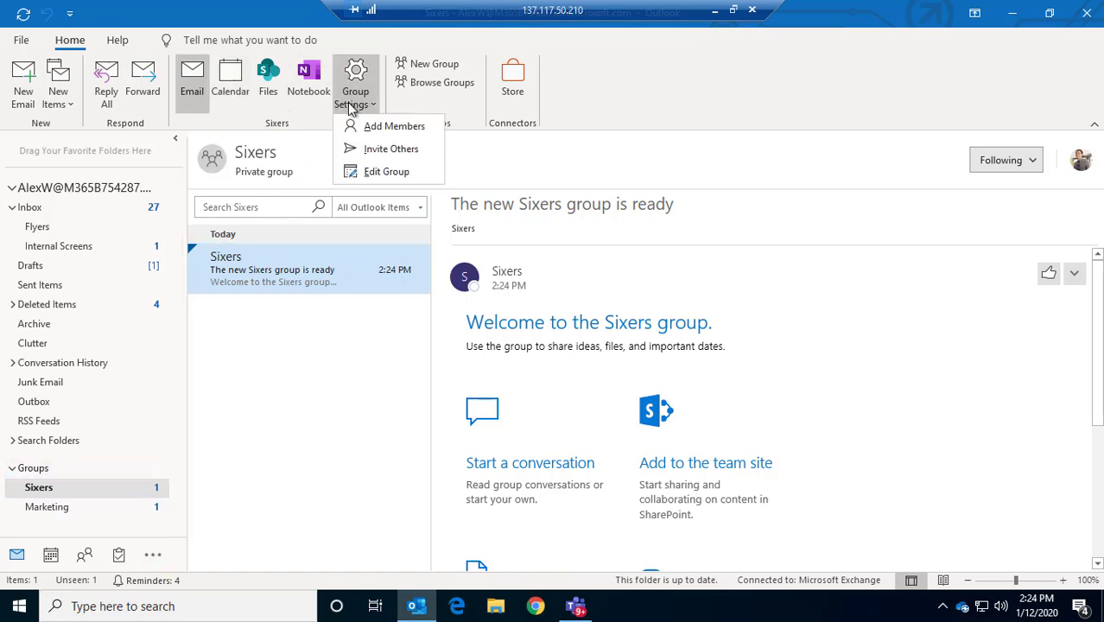
click(379, 172)
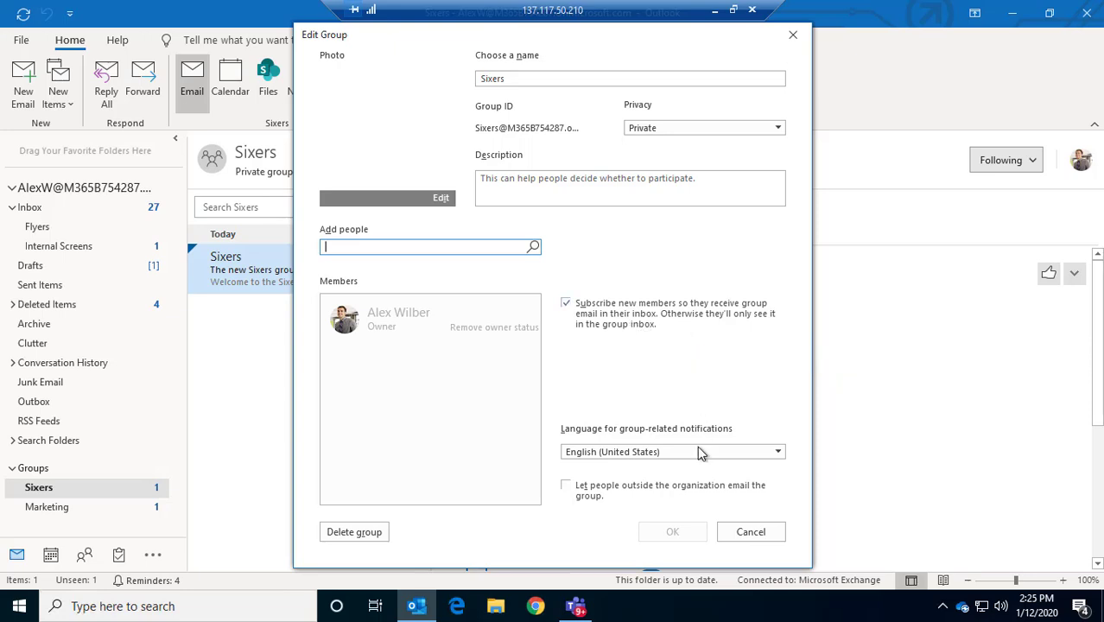
click(793, 37)
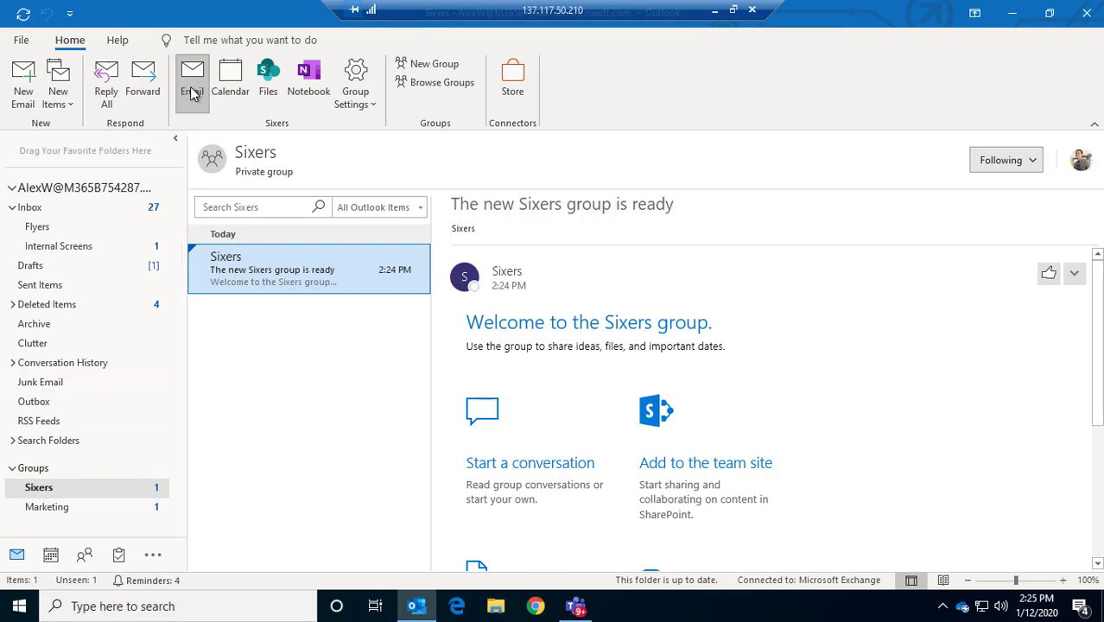
click(233, 87)
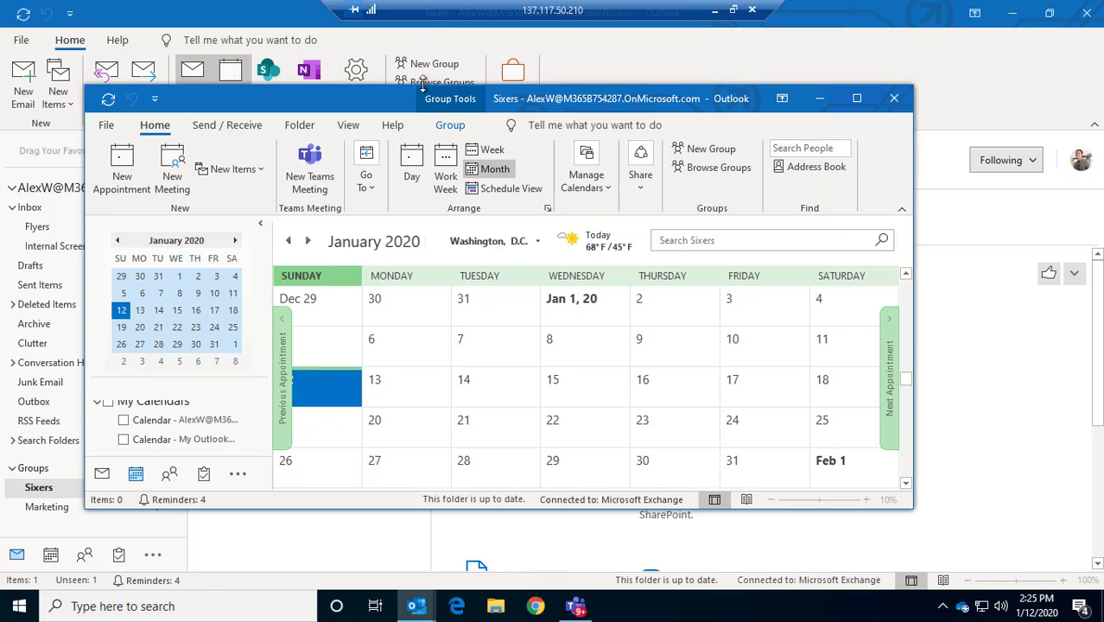
click(894, 98)
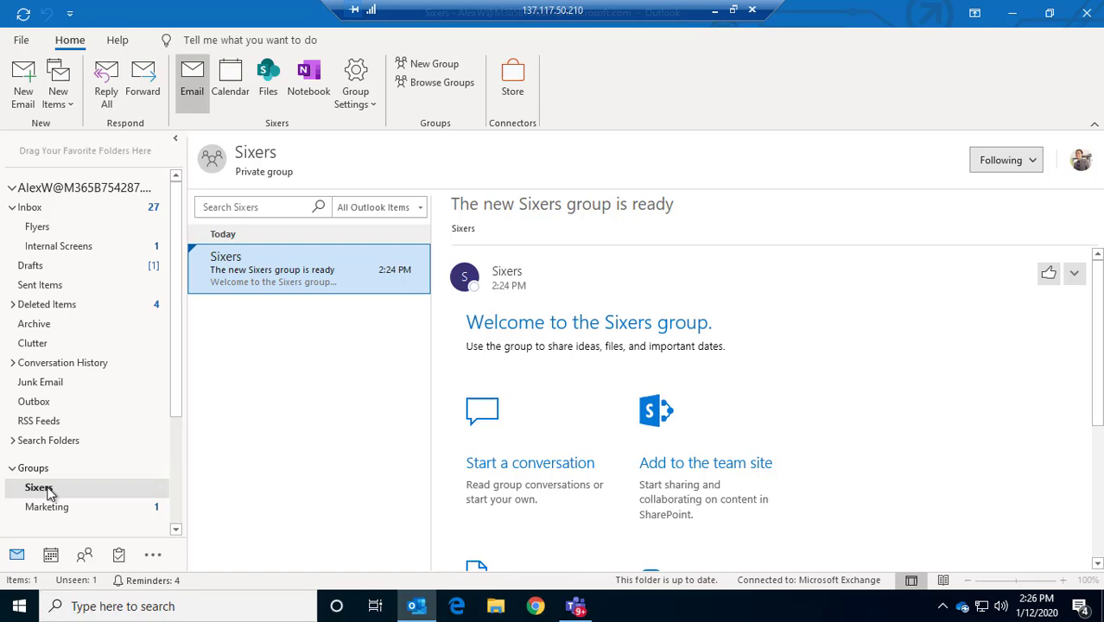
Go back to the Inbox and read the test2 message
click(30, 209)
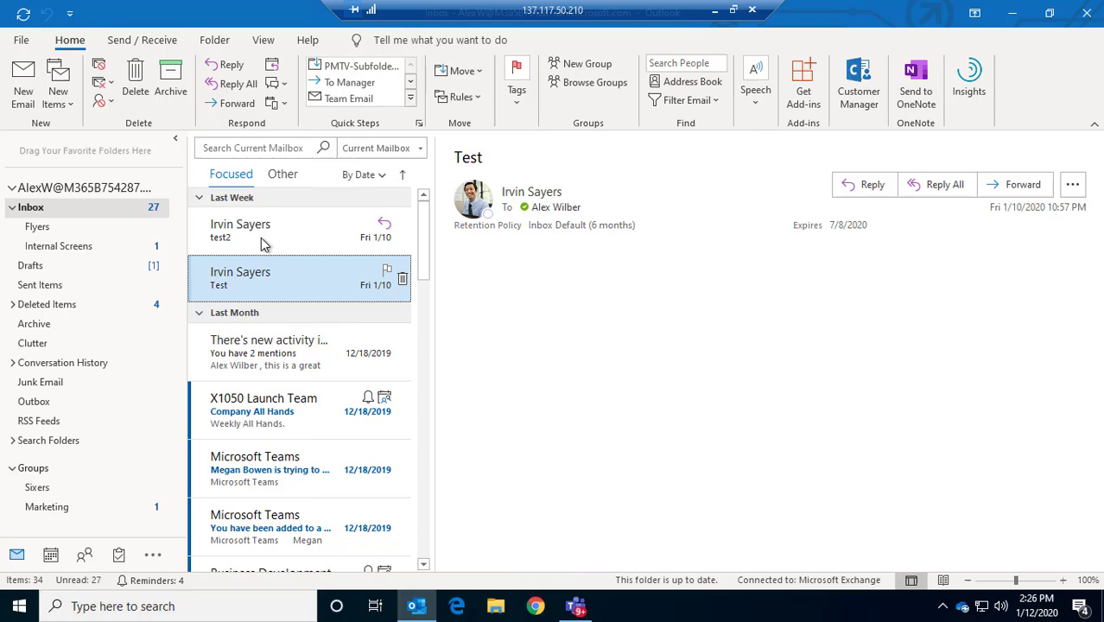
click(231, 231)
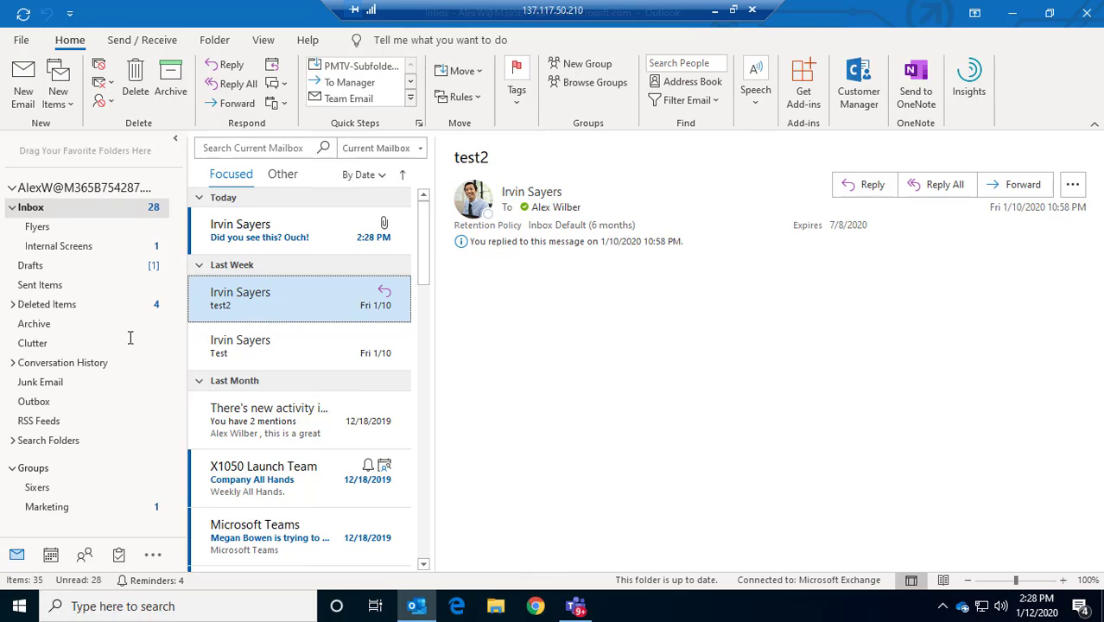
Read the 'Did you see this? Ouch!' message in Sixers and again in the Inbox
click(39, 488)
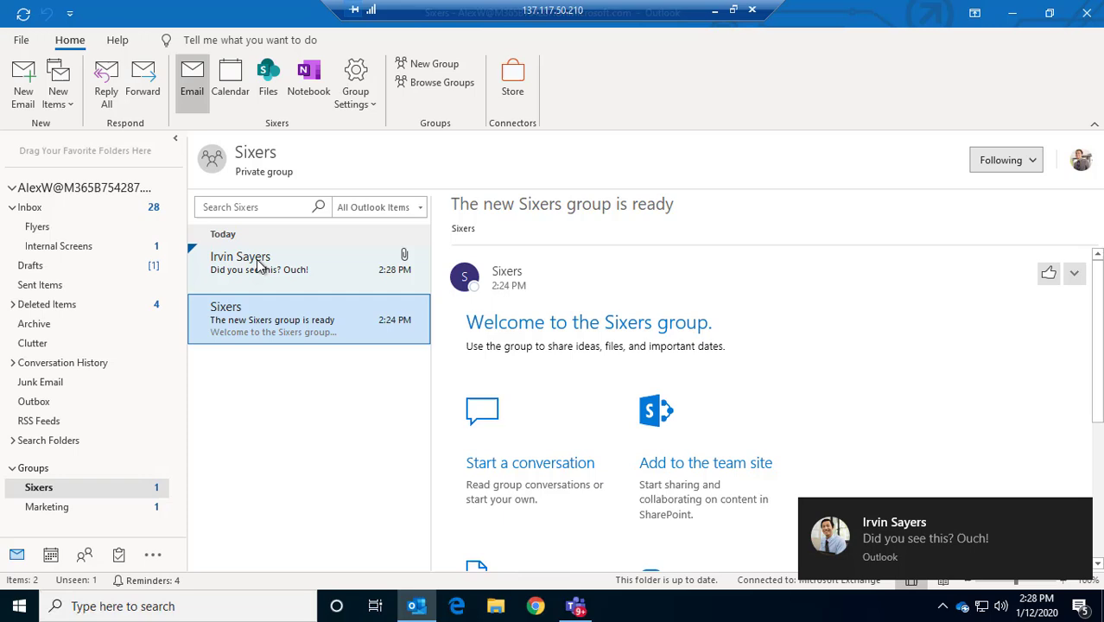
click(249, 275)
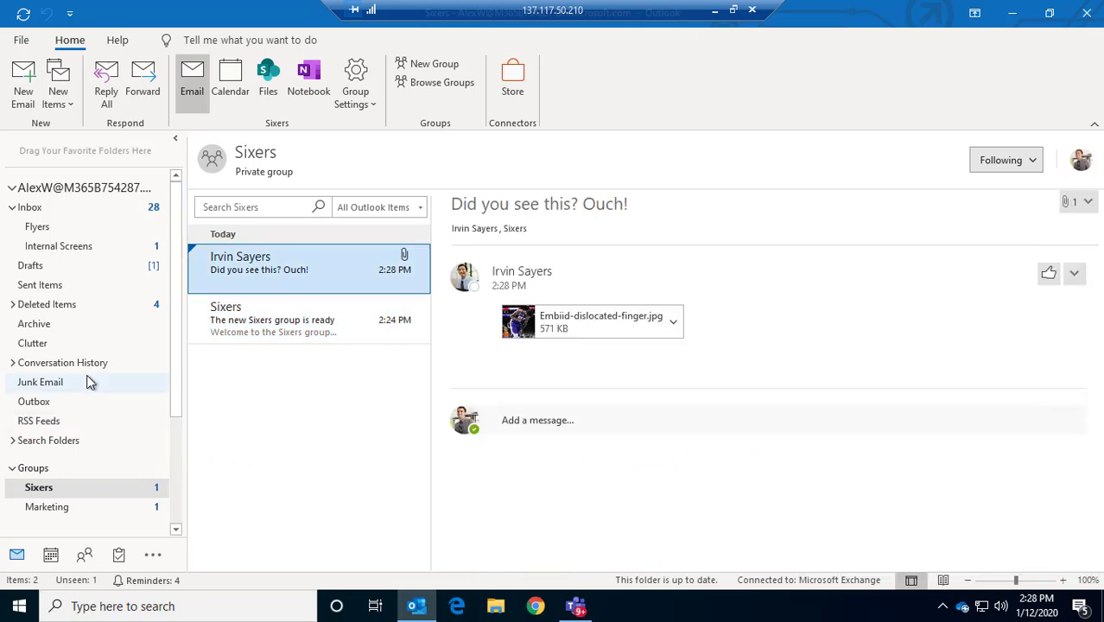
click(20, 189)
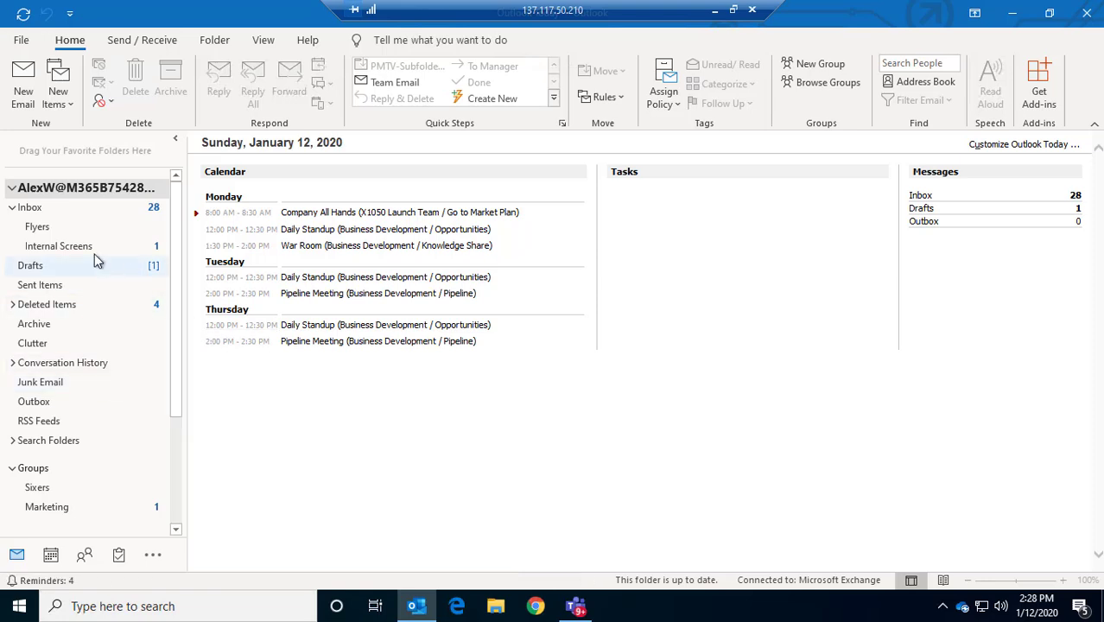
click(31, 207)
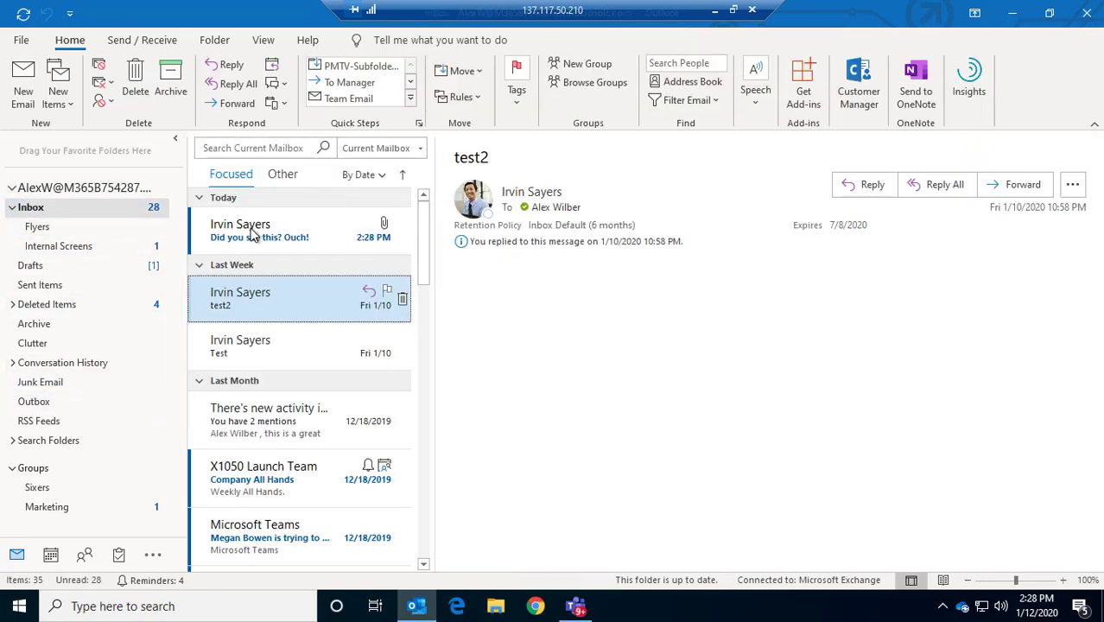
click(252, 231)
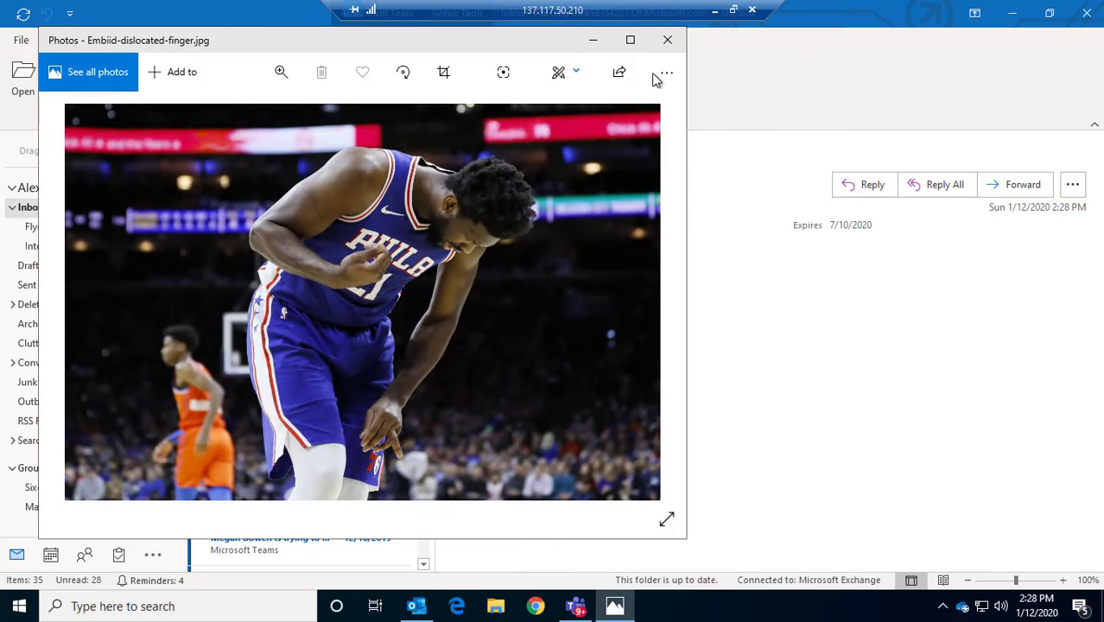
Close the Embiid-dislocated-finger.jpg photo preview and return to the Sixers mailbox
click(667, 39)
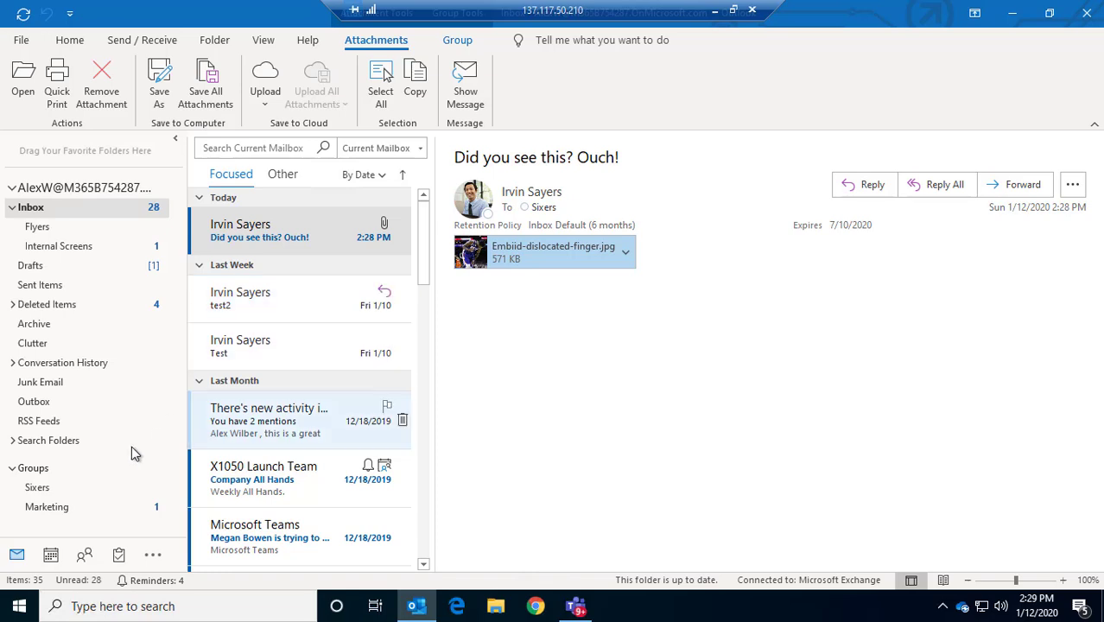
click(39, 489)
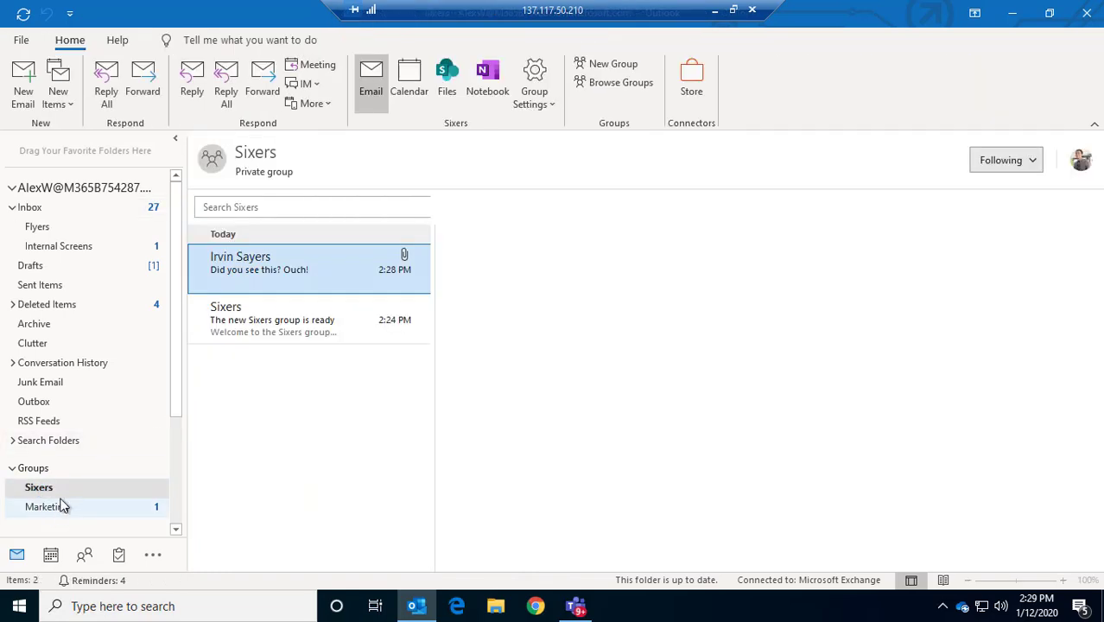
mouse_move(573, 612)
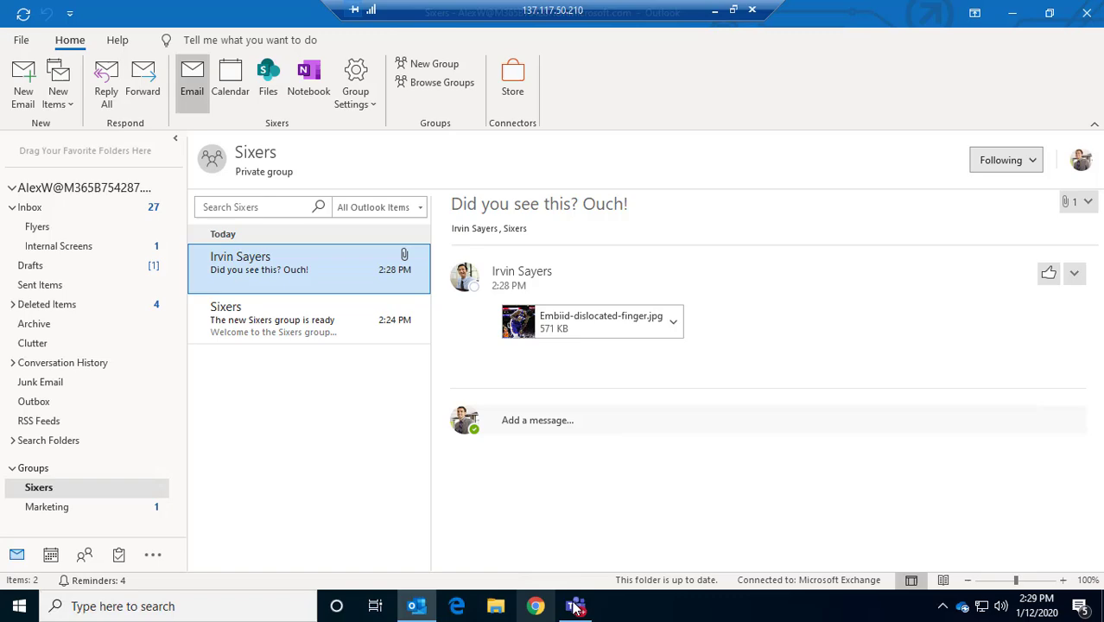
Maximize Teams and start a new team from the existing Sixers Office 365 group
click(556, 473)
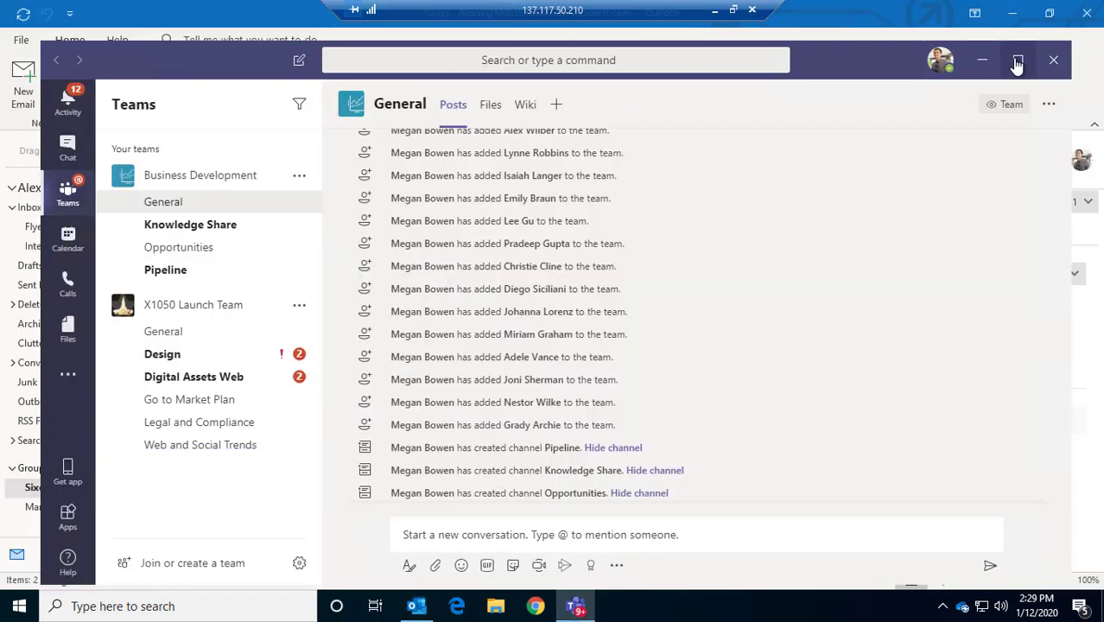
click(1018, 59)
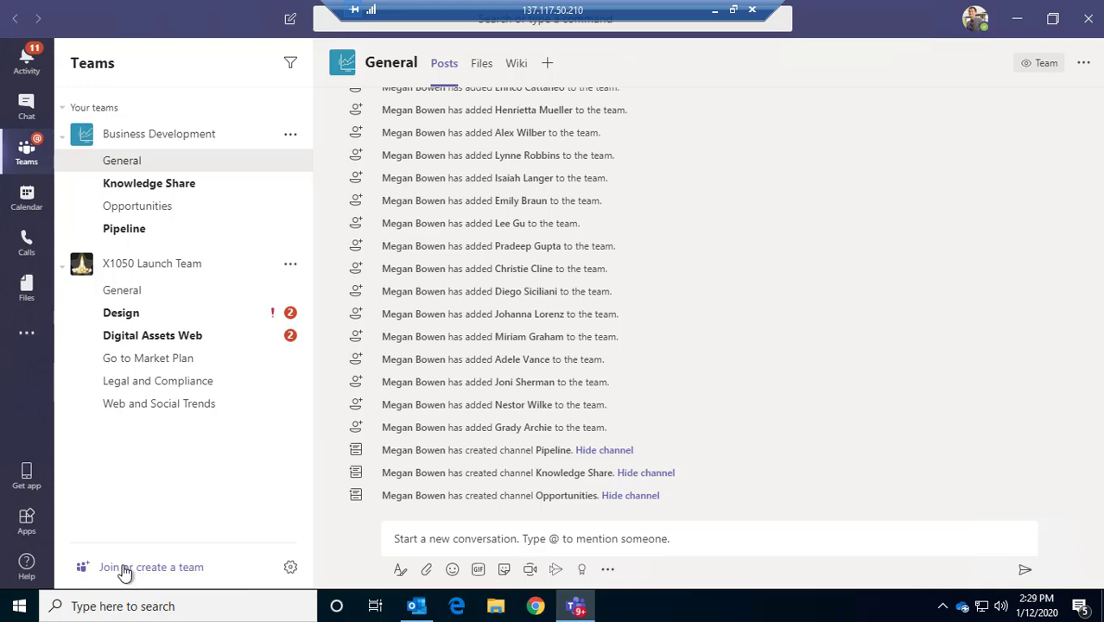
click(125, 568)
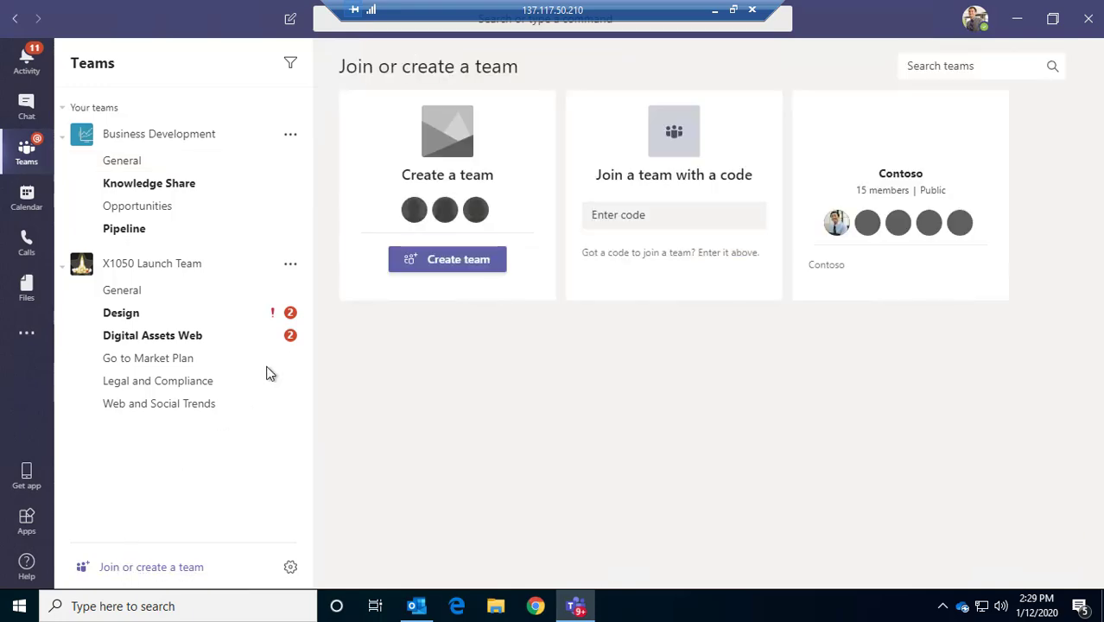
click(445, 264)
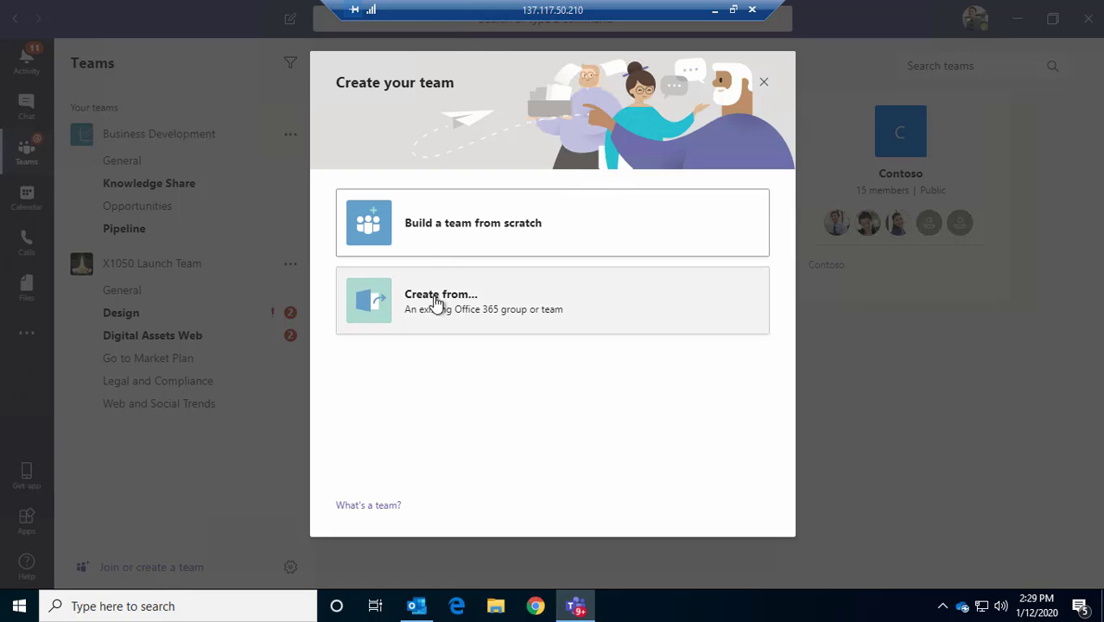
click(437, 302)
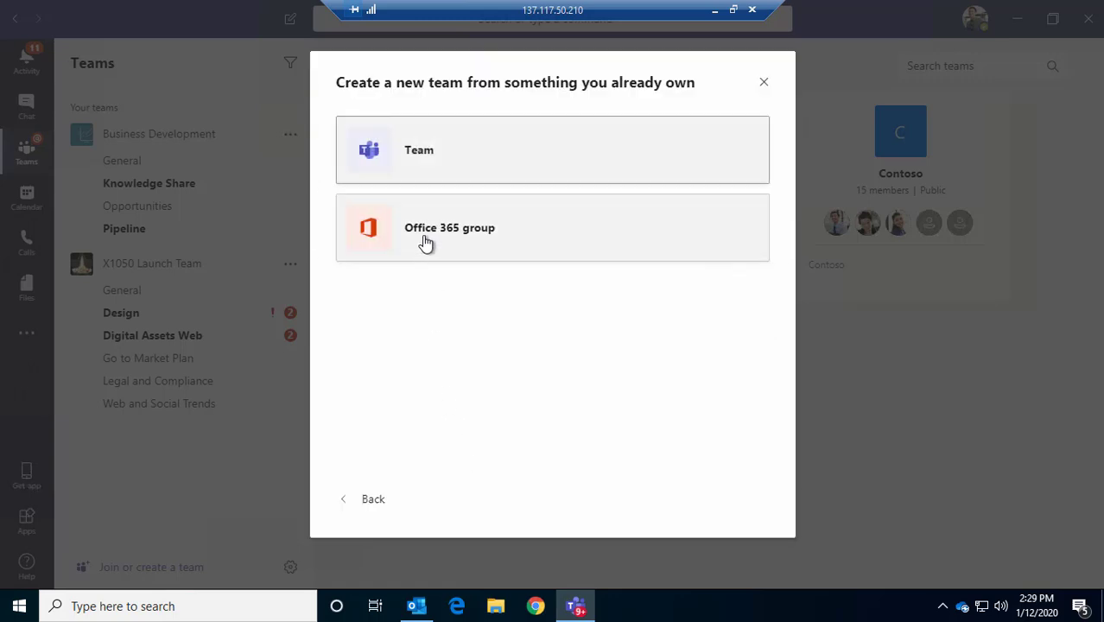
click(425, 244)
click(399, 172)
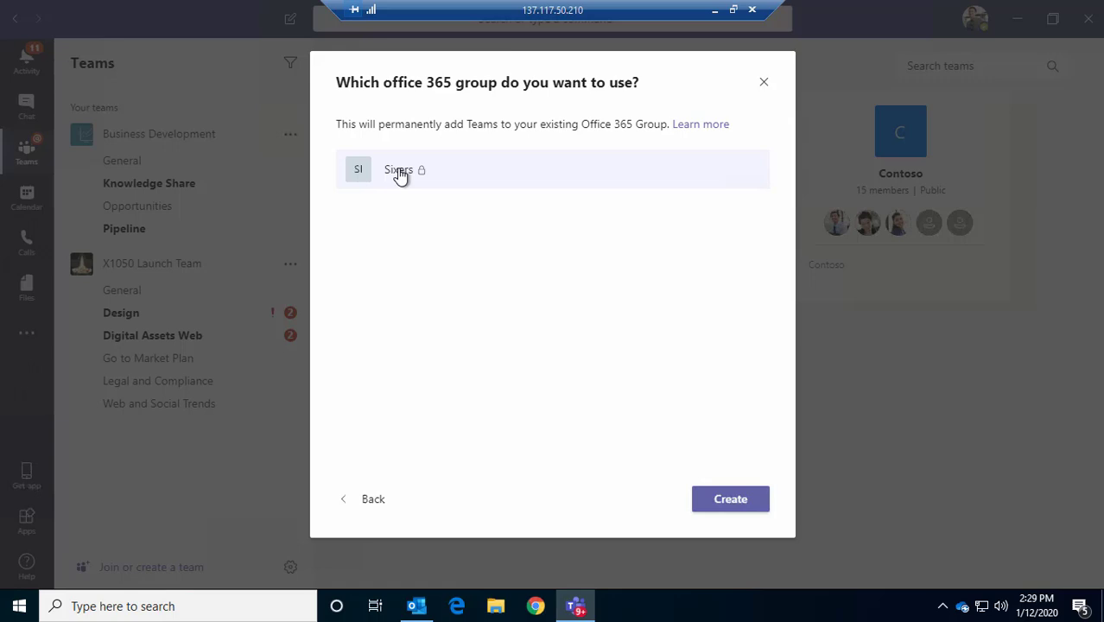
Create the Sixers team and begin adding a tab to its General channel
click(729, 501)
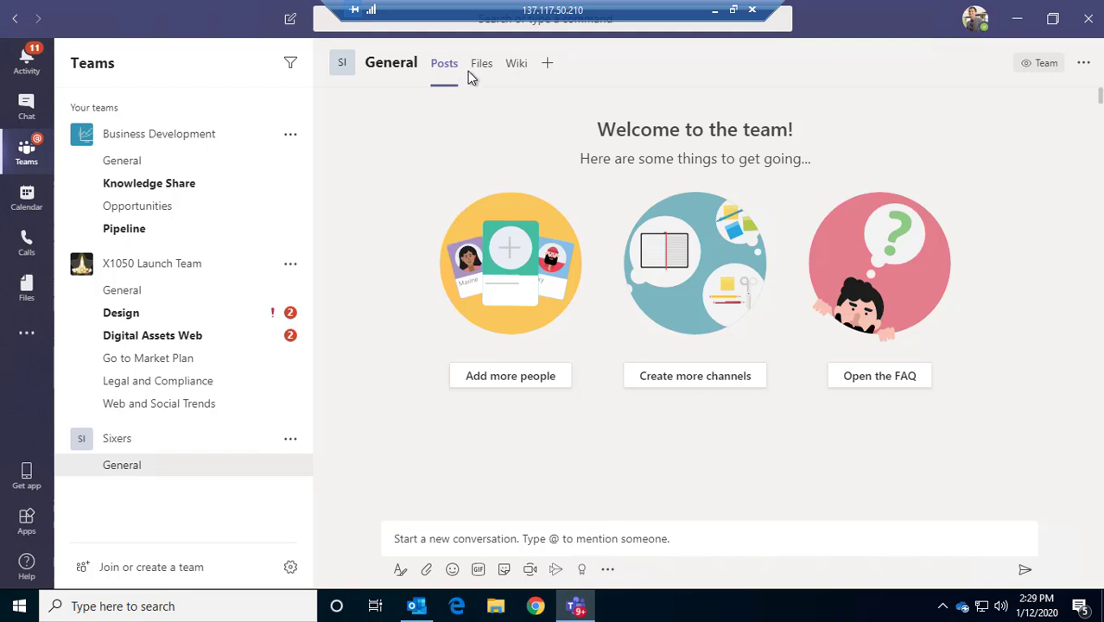
click(546, 64)
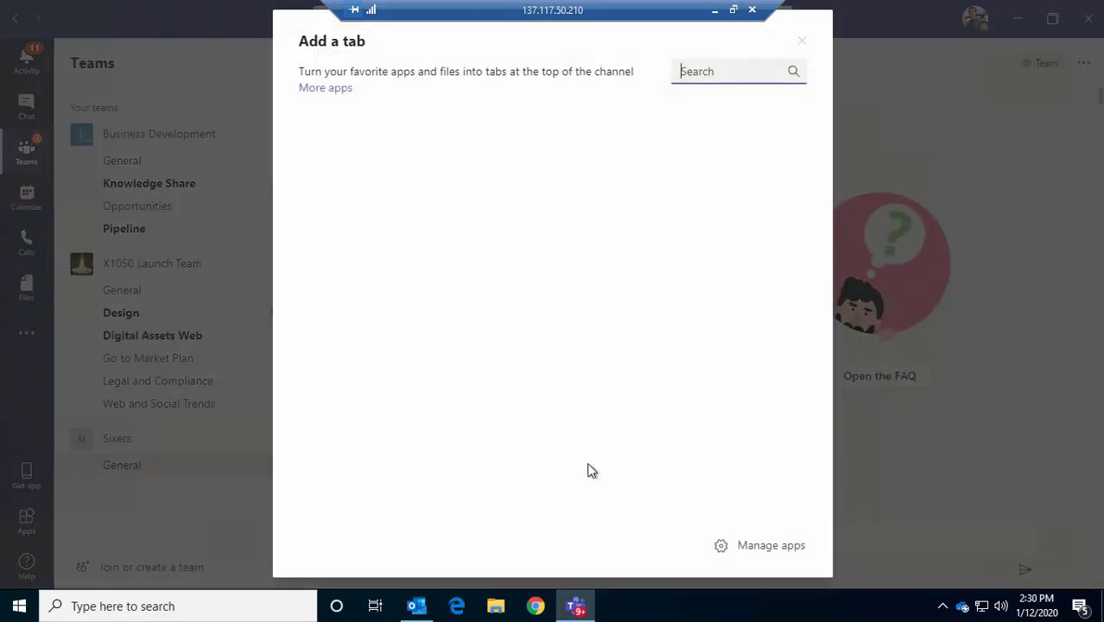